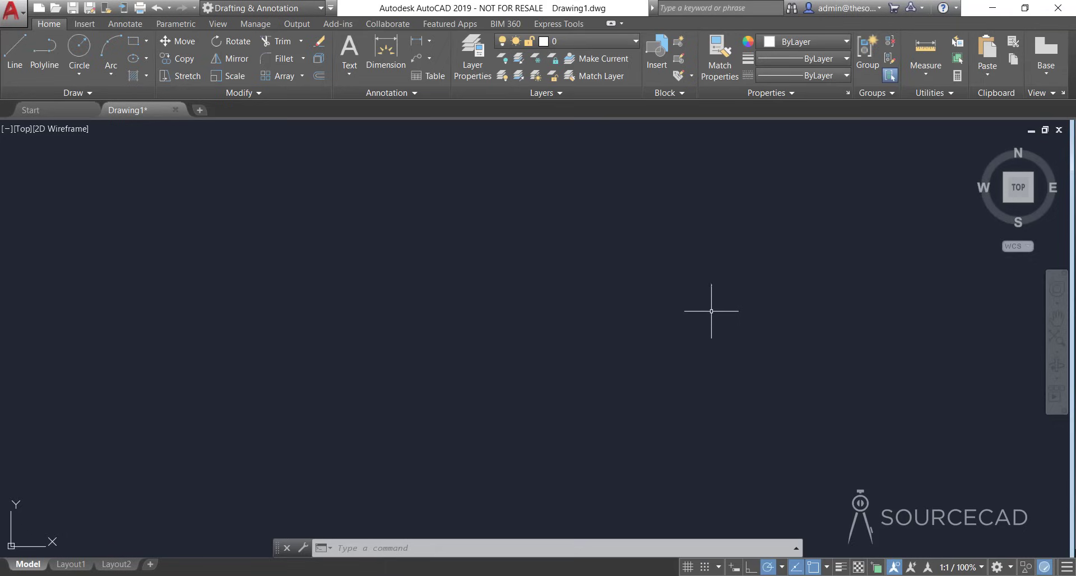
left_click(563, 23)
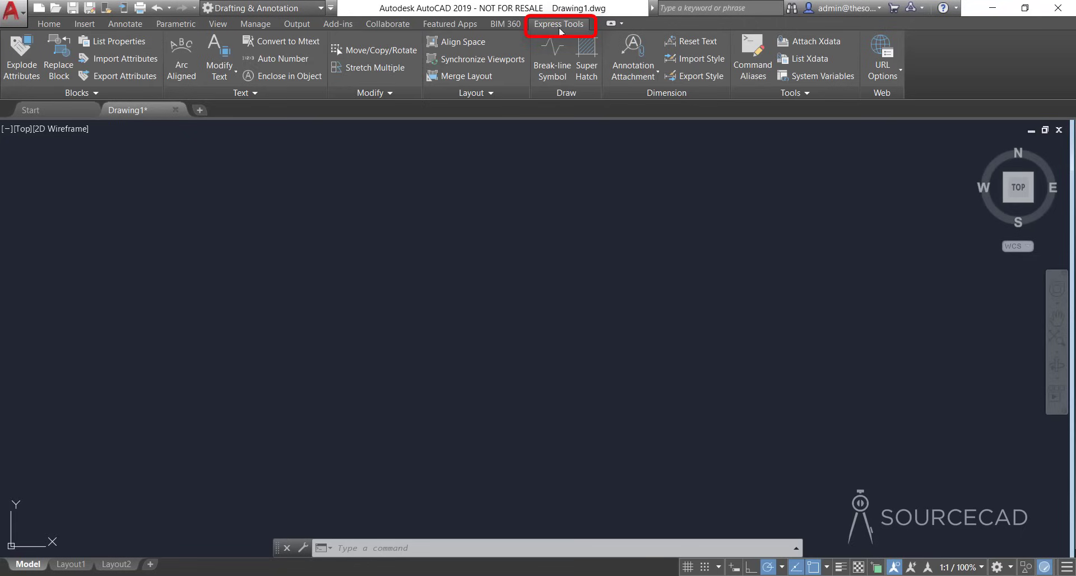
left_click(593, 68)
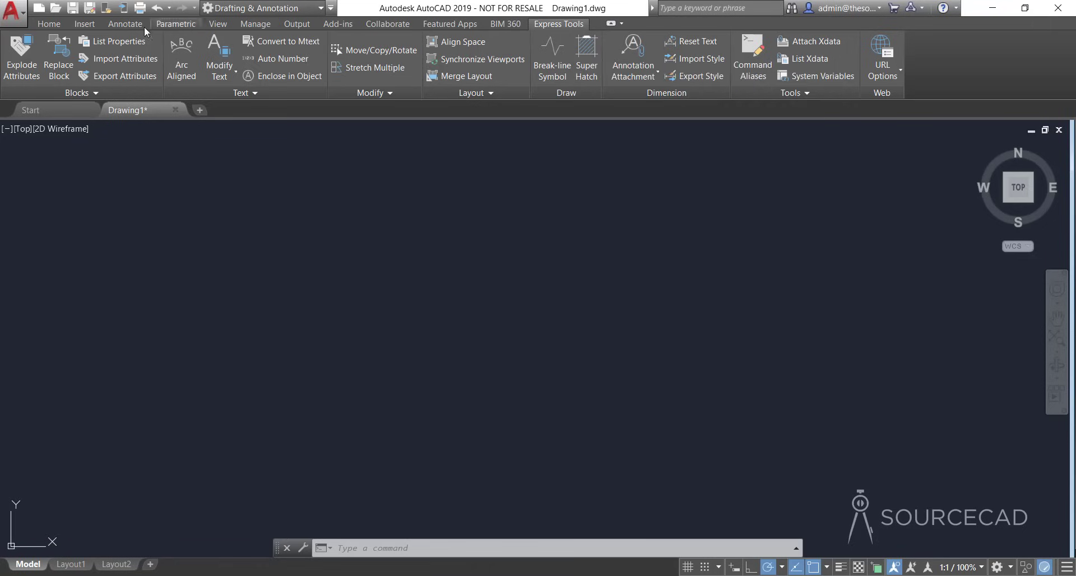
- Draw a 1 by 1 square from a freely placed first corner, with the opposite corner at @1,1
left_click(49, 24)
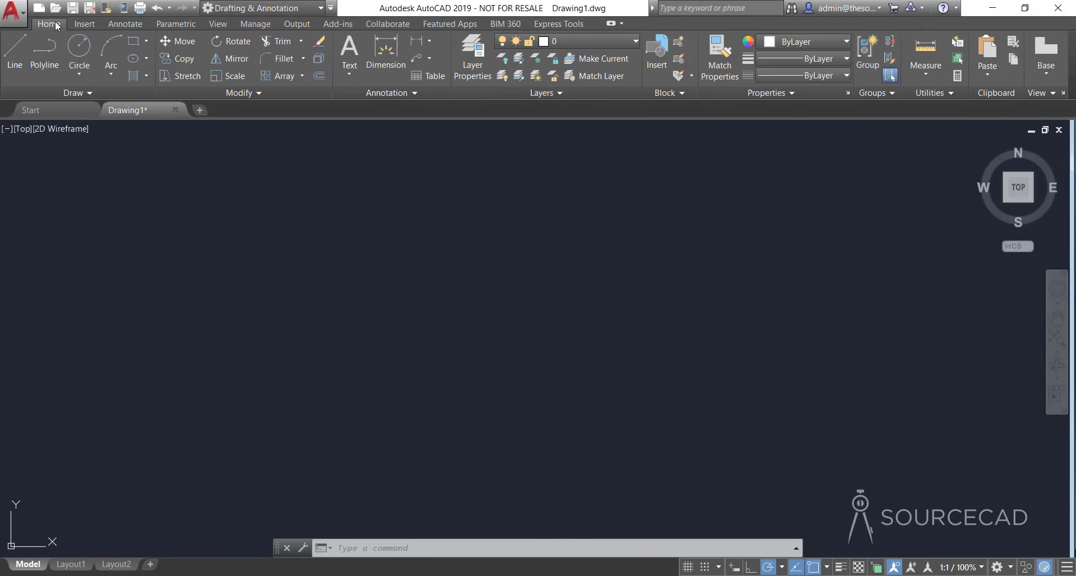
left_click(132, 41)
left_click(315, 333)
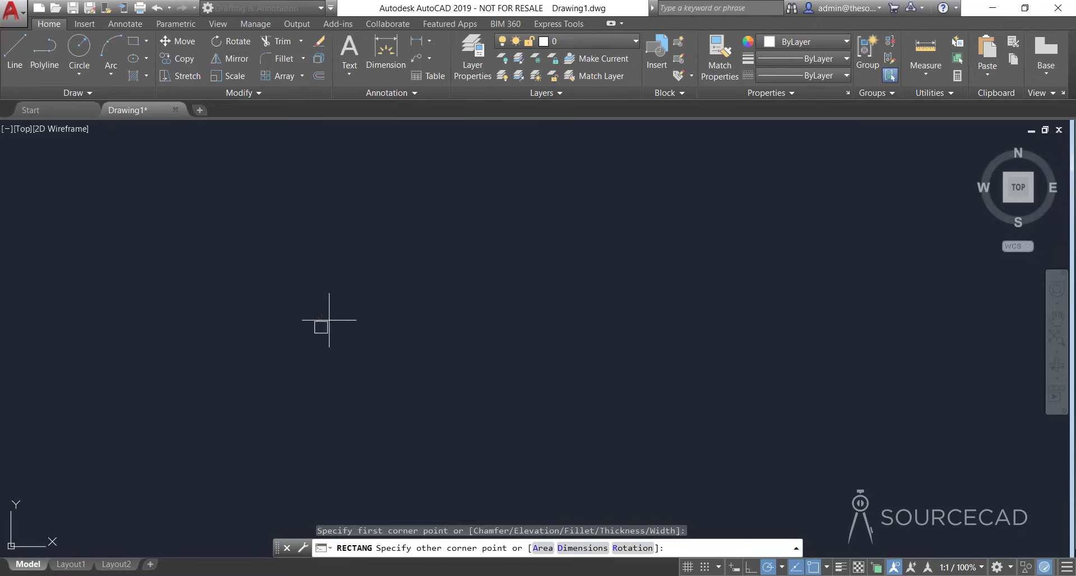
key("F8")
type("@")
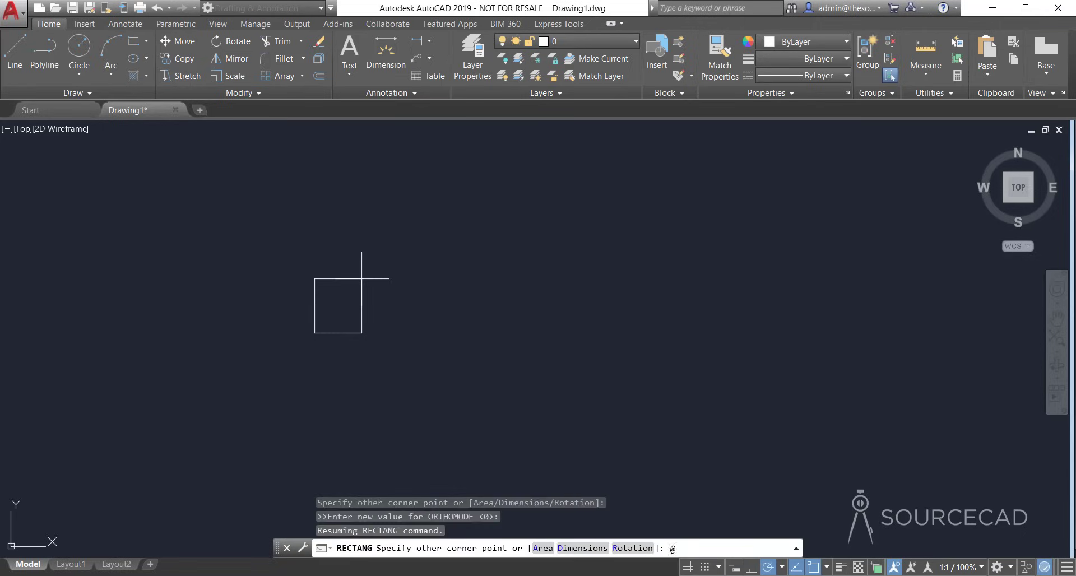
type("1,1")
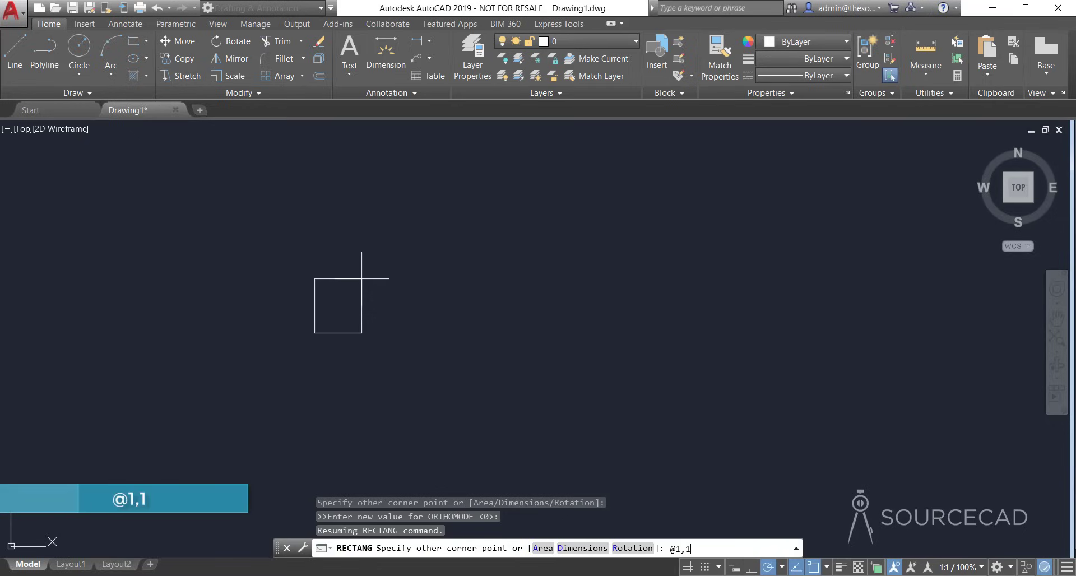
key("Return")
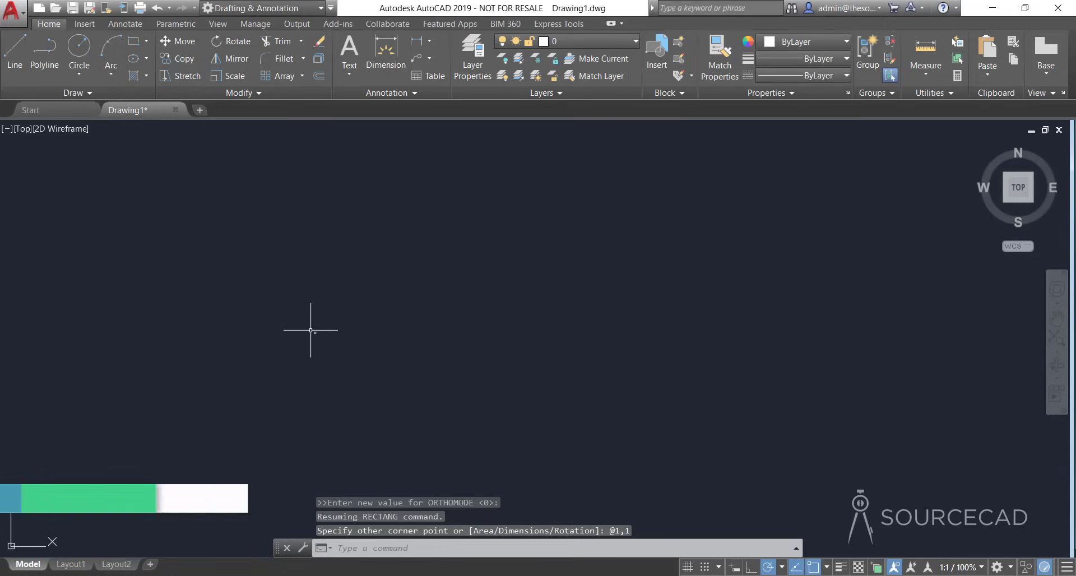
scroll(312, 333, "up", 3)
scroll(344, 308, "up", 6)
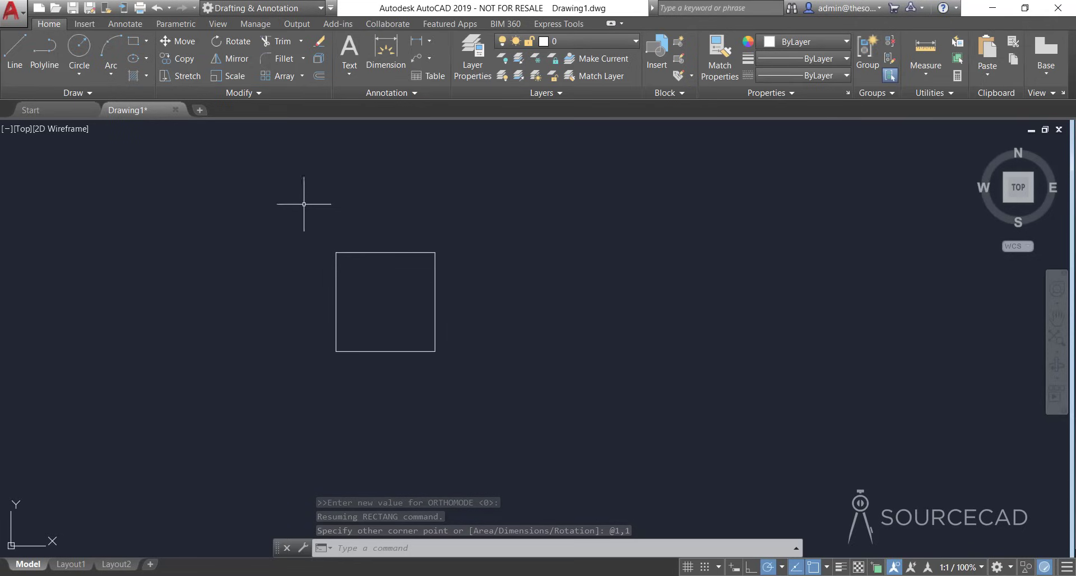
- Draw a three-point circle inside the square through the midpoints of its left, top and right sides
left_click(80, 67)
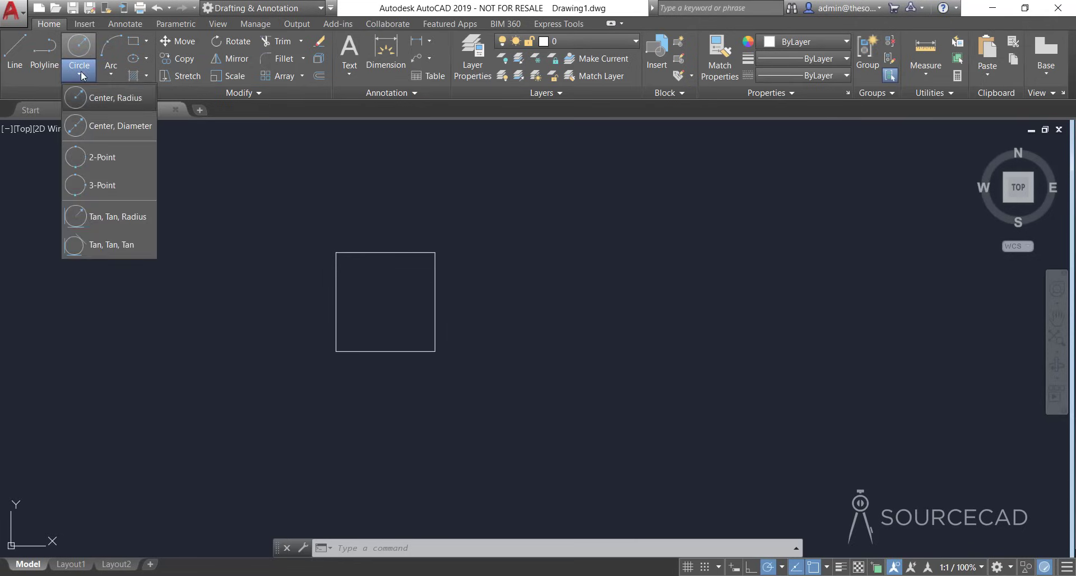
left_click(94, 188)
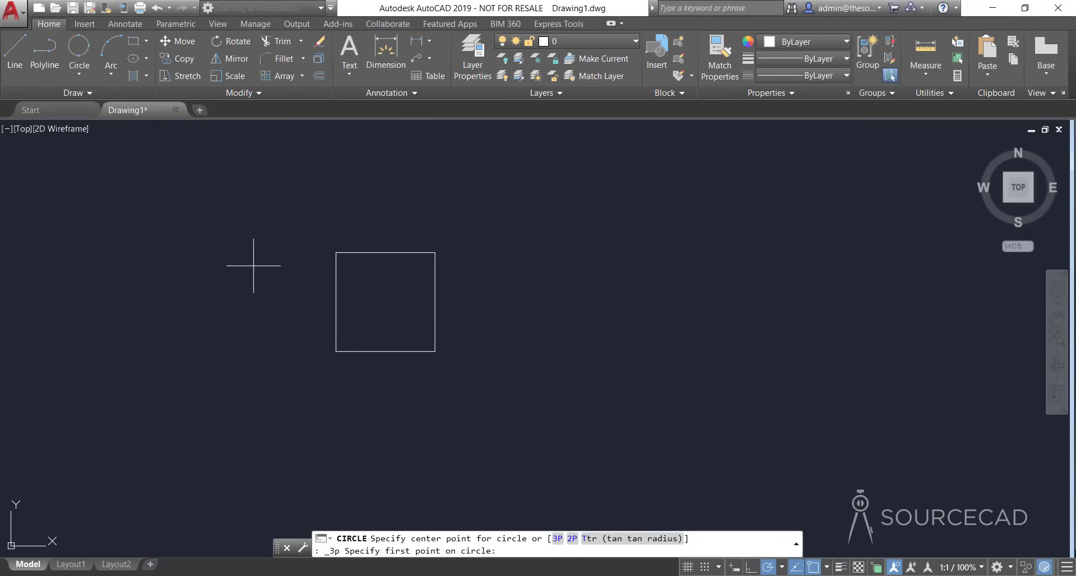
left_click(336, 301)
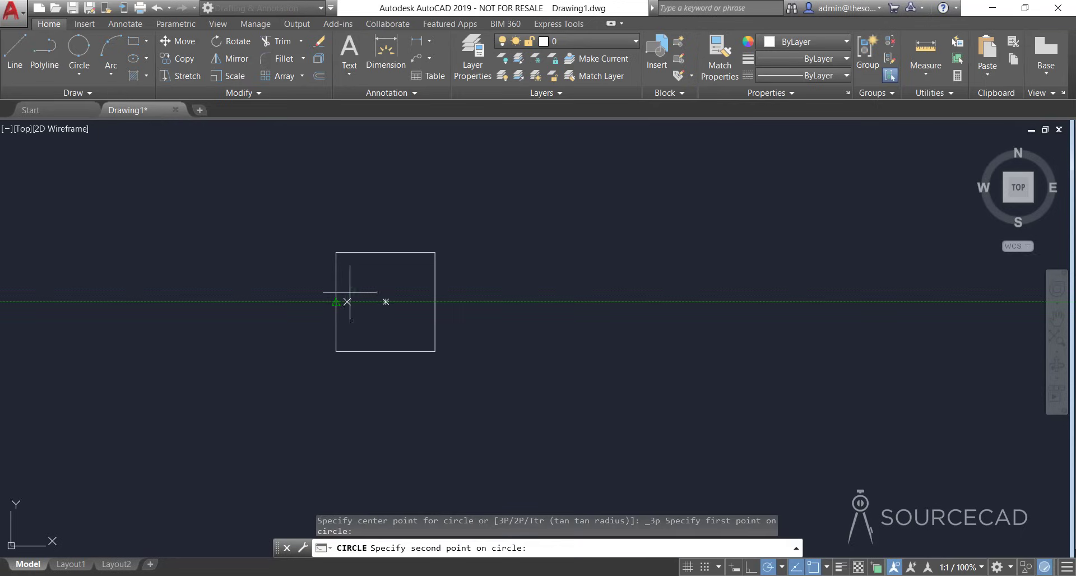
left_click(385, 252)
left_click(435, 302)
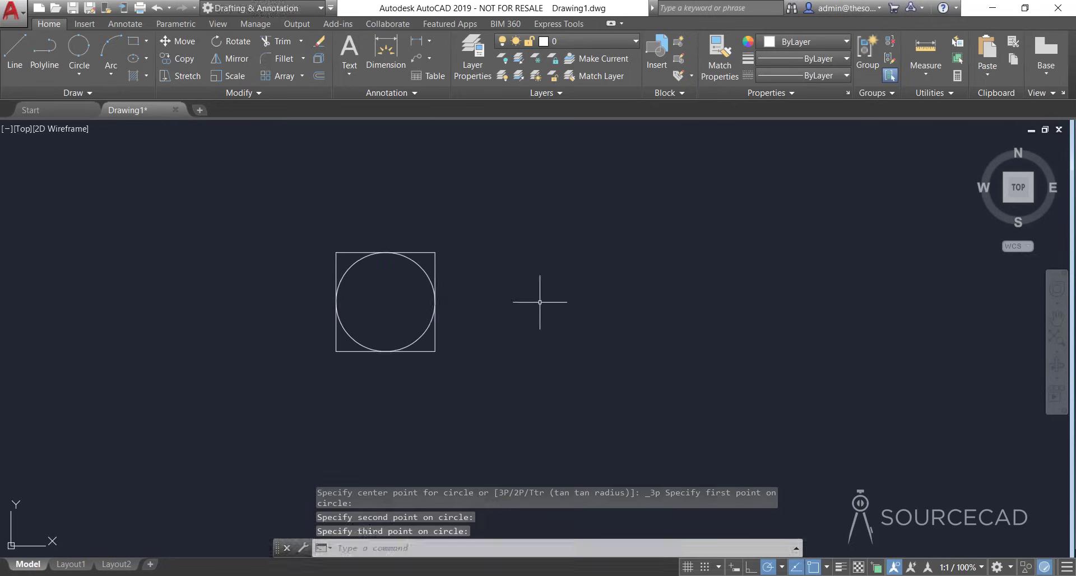
- Rotate the square and circle together about the circle's centre so the square stands on its corner
left_click(525, 314)
left_click(395, 189)
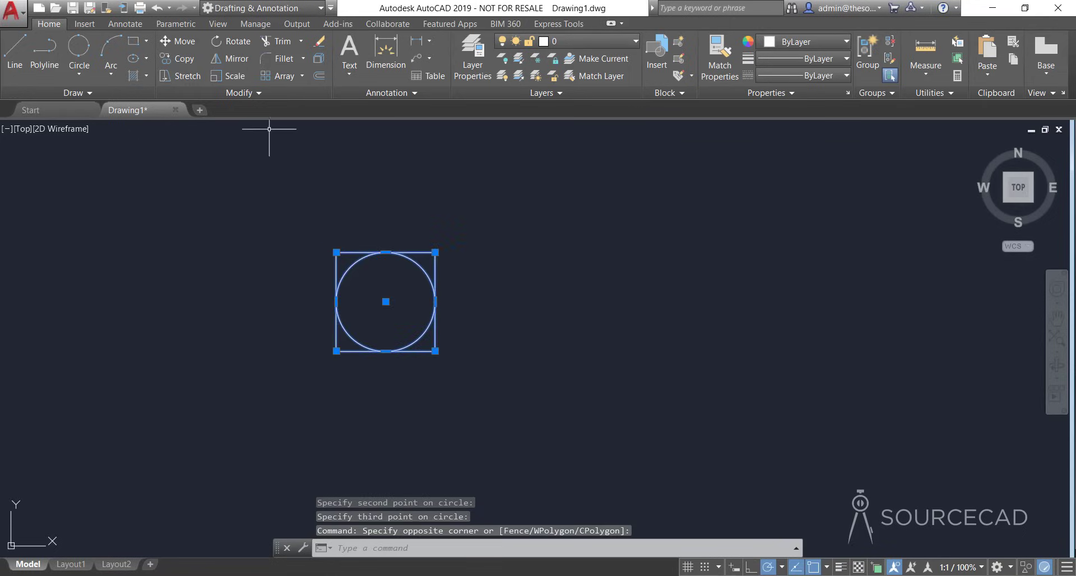
left_click(231, 42)
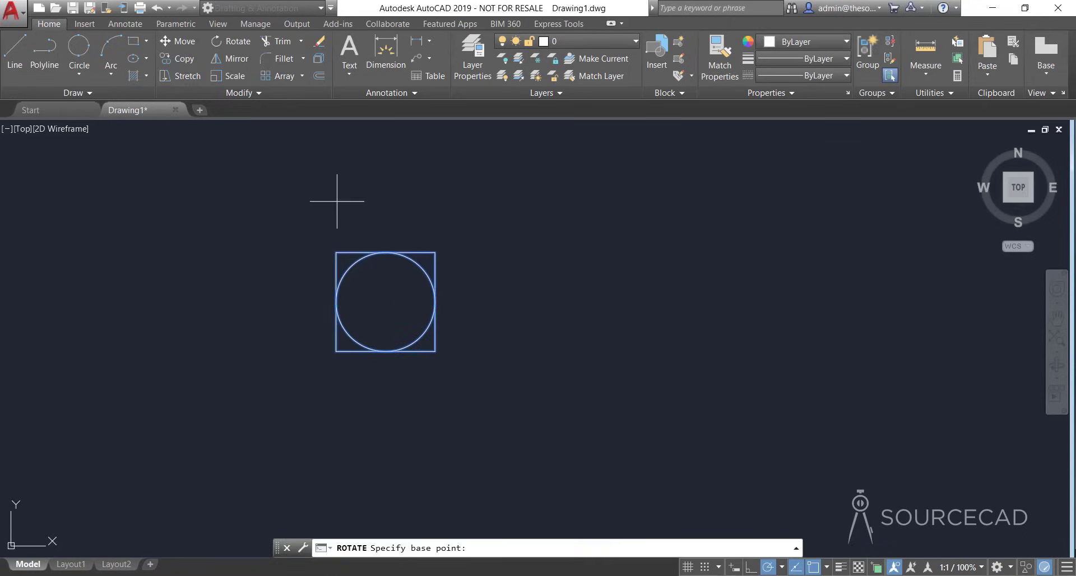
left_click(385, 301)
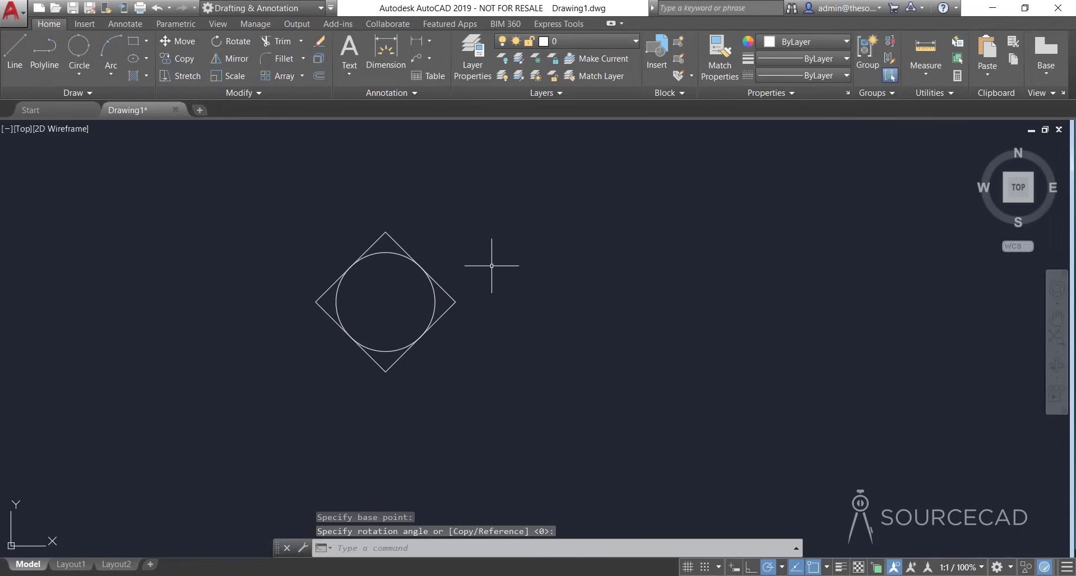
- Create a block named "sample" from the rotated square and circle, with its base point at the circle's centre
scroll(493, 265, "down", 2)
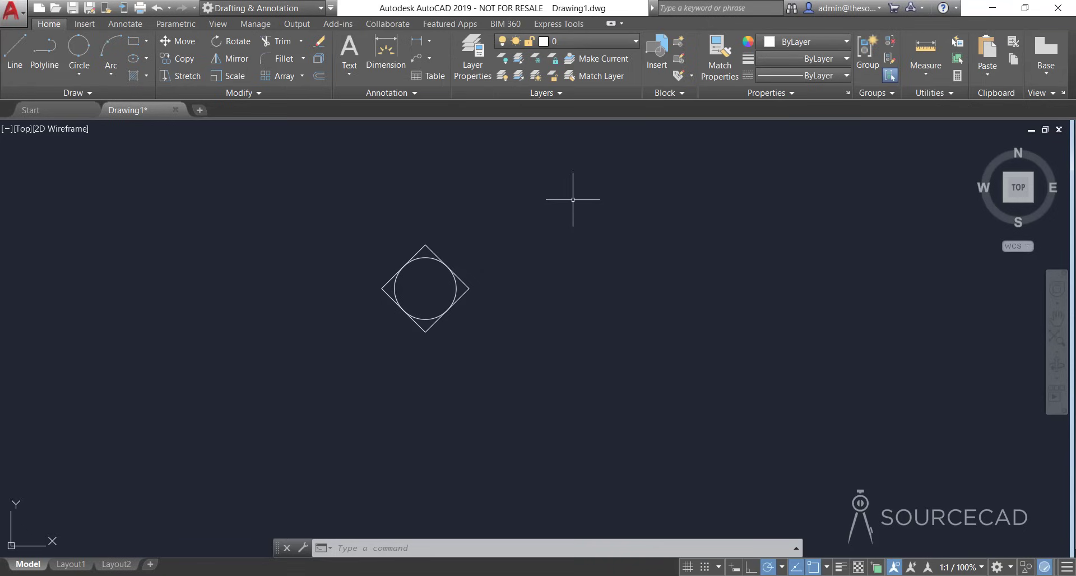
left_click(678, 42)
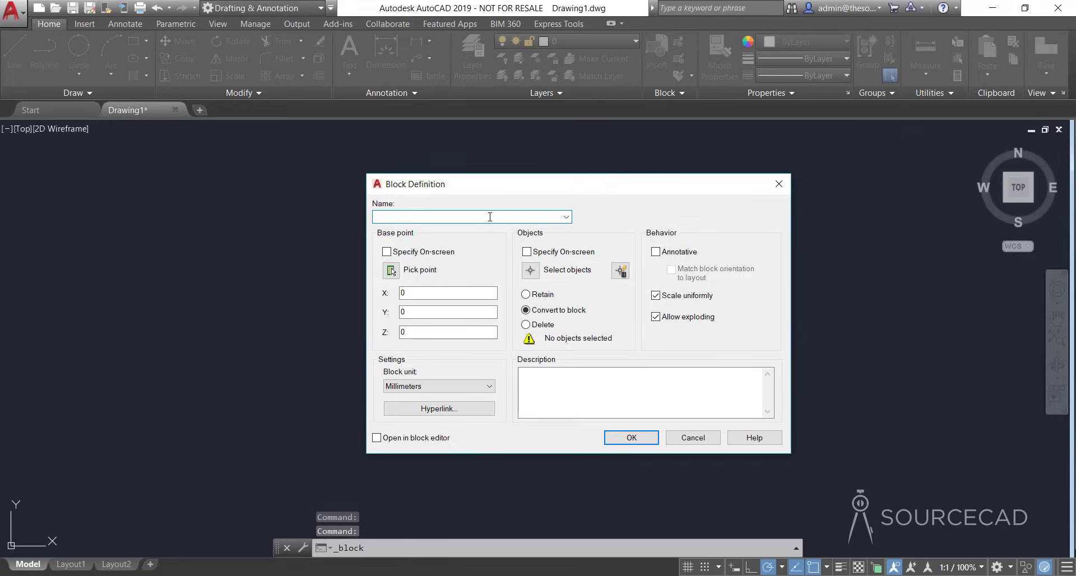
type("sample")
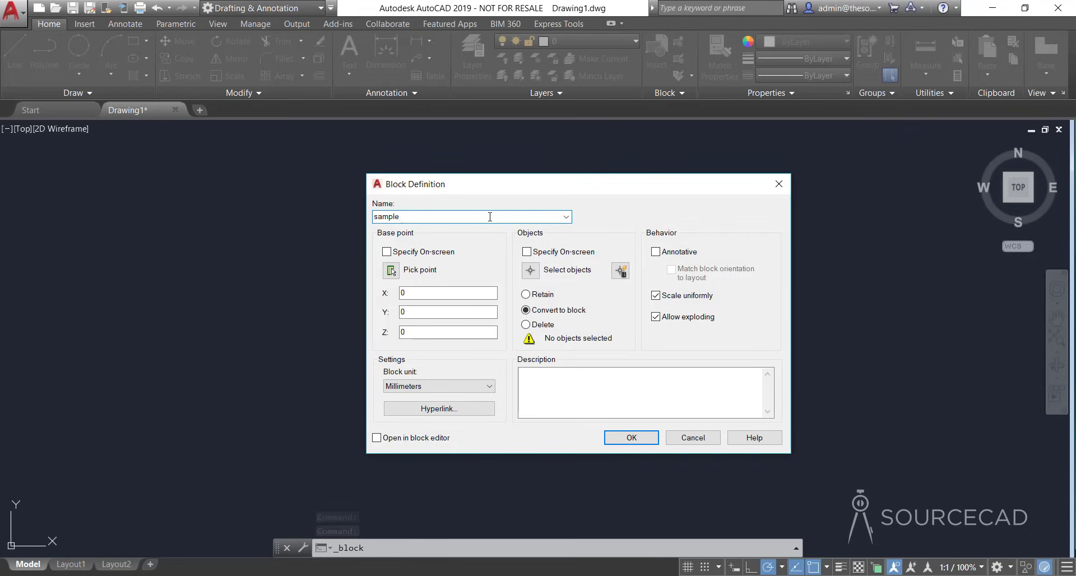
left_click(391, 271)
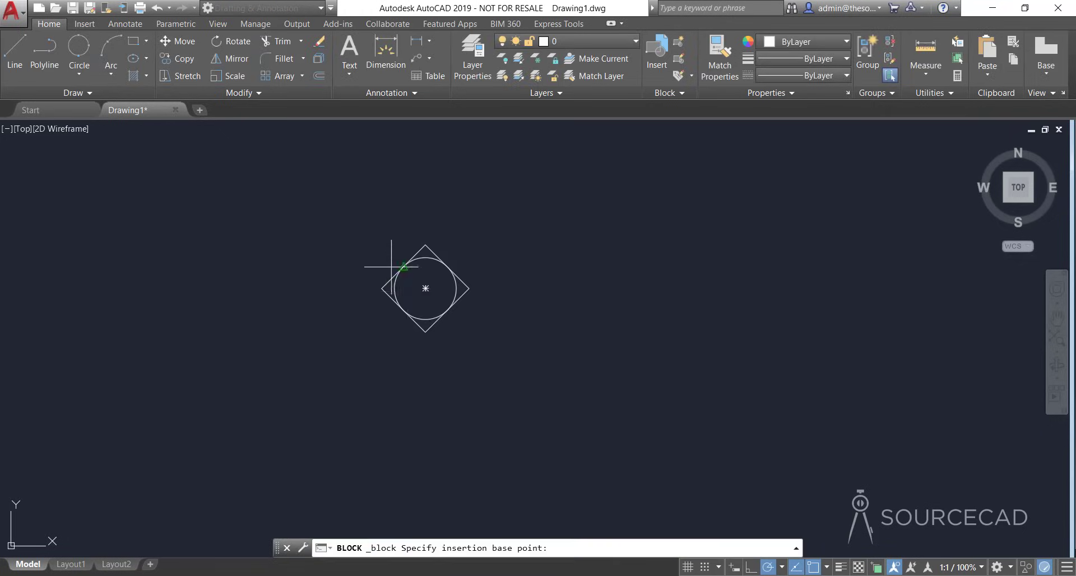
left_click(426, 288)
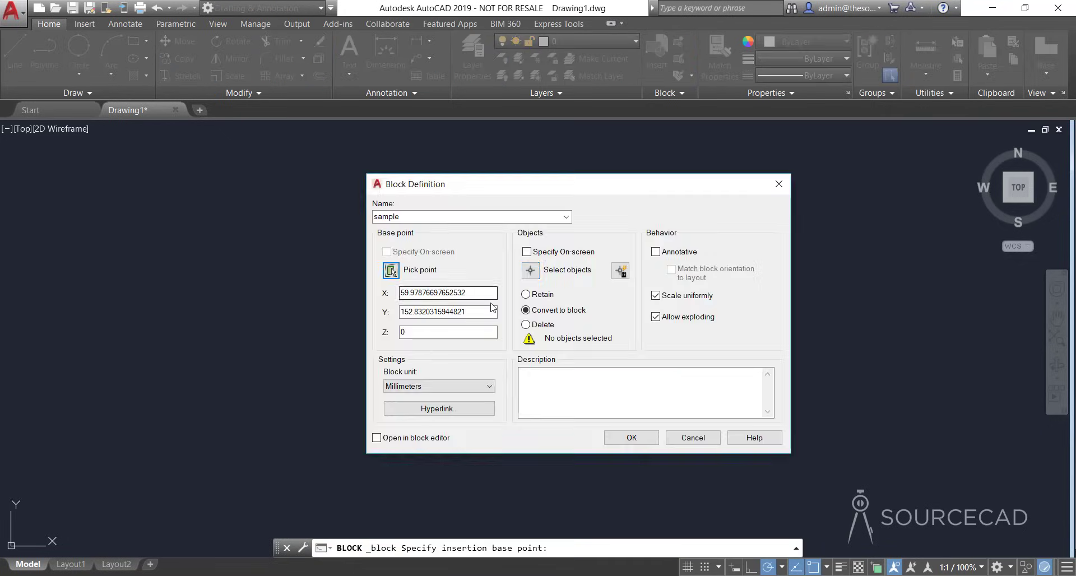
left_click(617, 343)
left_click(509, 344)
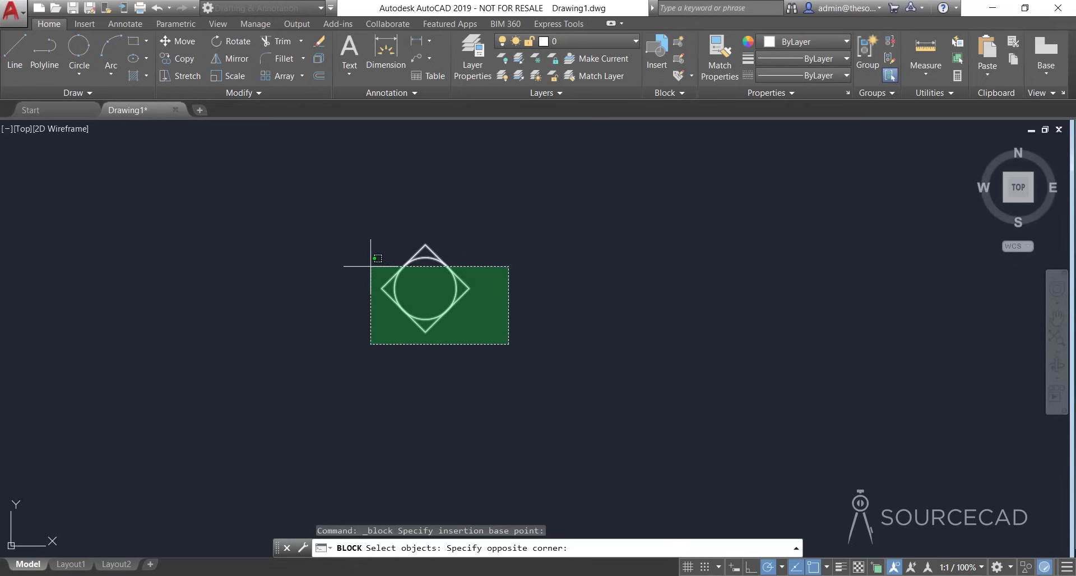
left_click(358, 251)
key("Return")
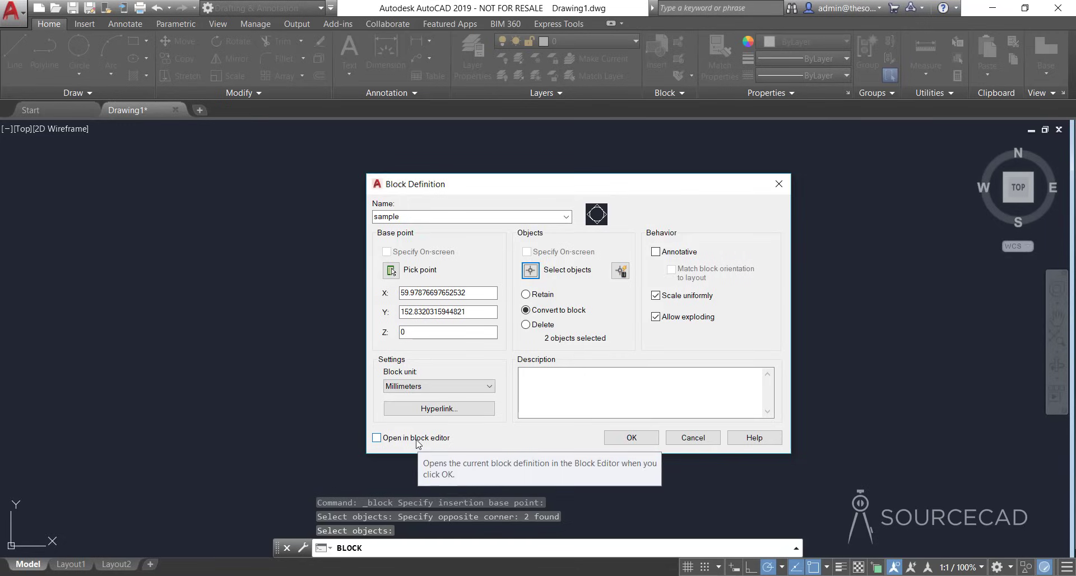
left_click(641, 436)
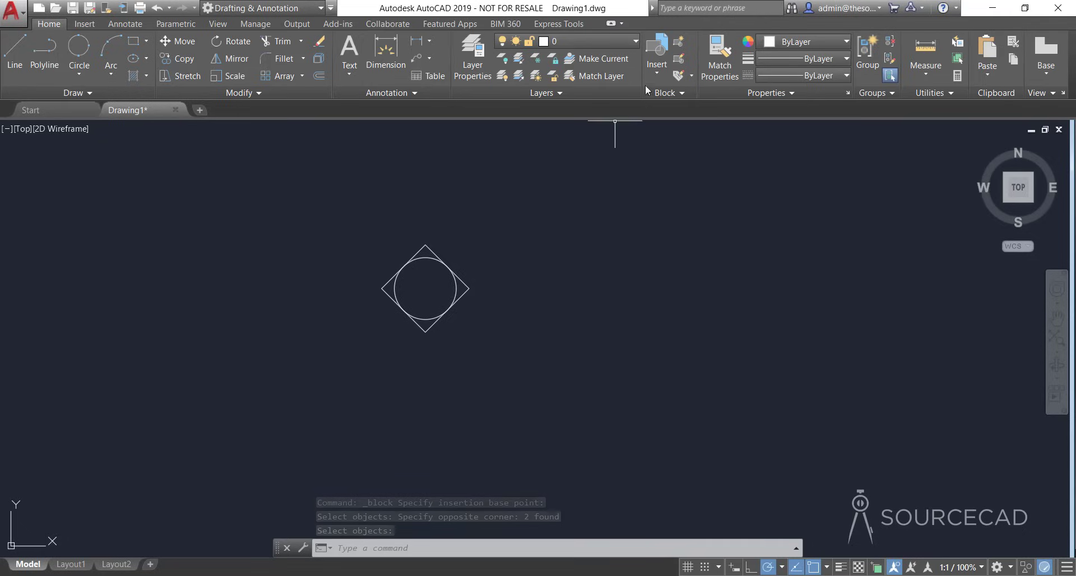
- Erase the sample block instance from the drawing area
left_click(653, 72)
left_click(611, 132)
left_click(476, 280)
left_click(436, 282)
right_click(435, 282)
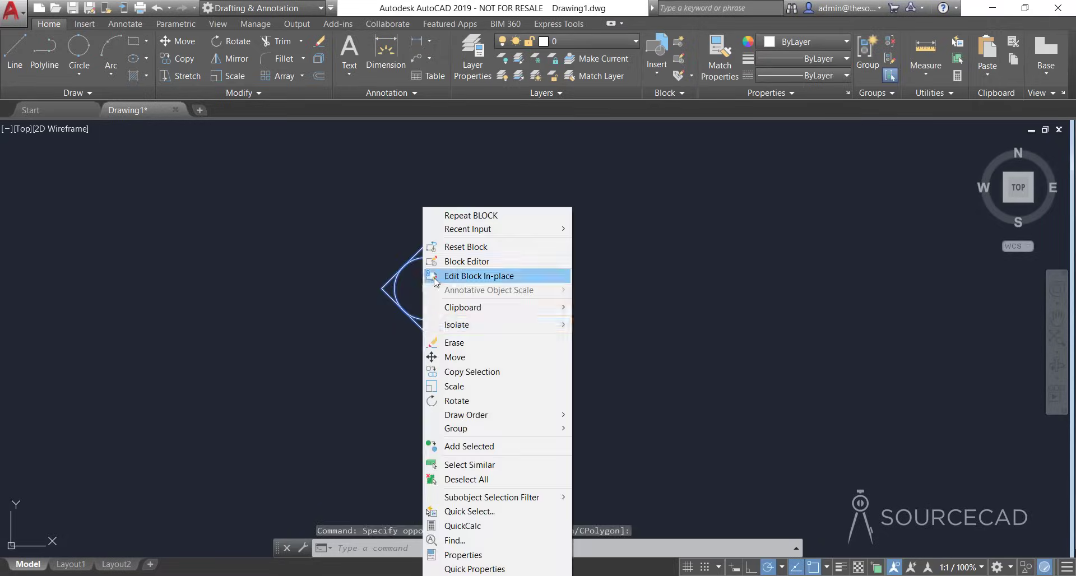
left_click(451, 342)
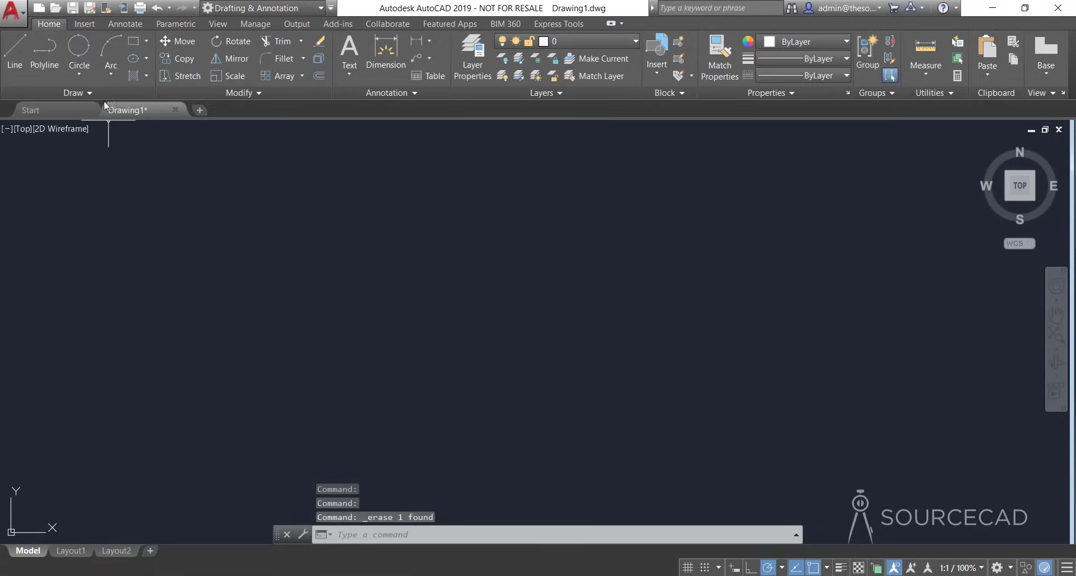
- Draw a large rectangle, wider than tall, in the empty drawing area as the hatch boundary
left_click(134, 41)
left_click(269, 169)
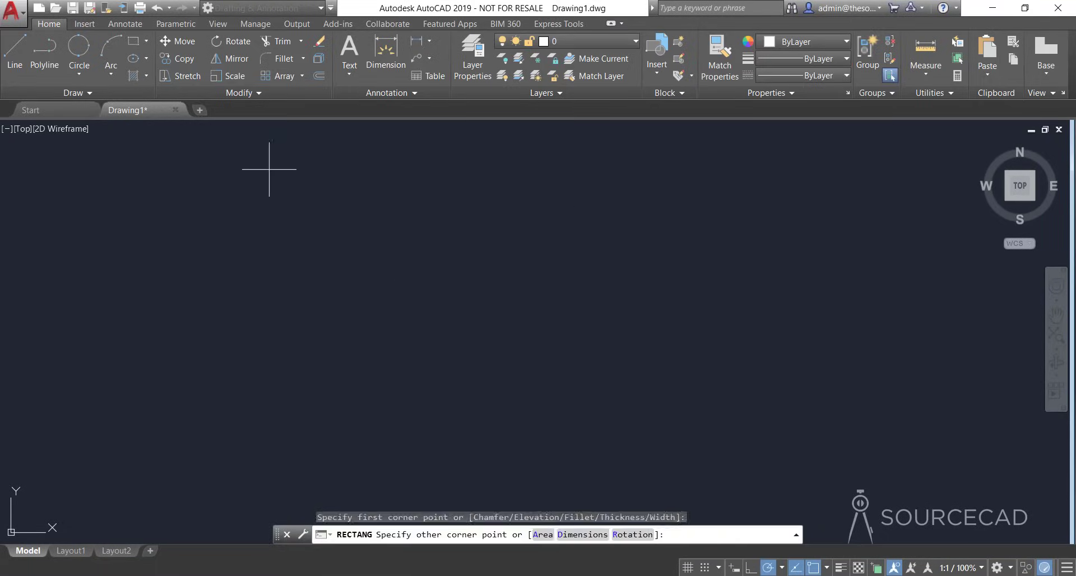
scroll(607, 398, "down", 2)
middle_click_drag(711, 426, 562, 315)
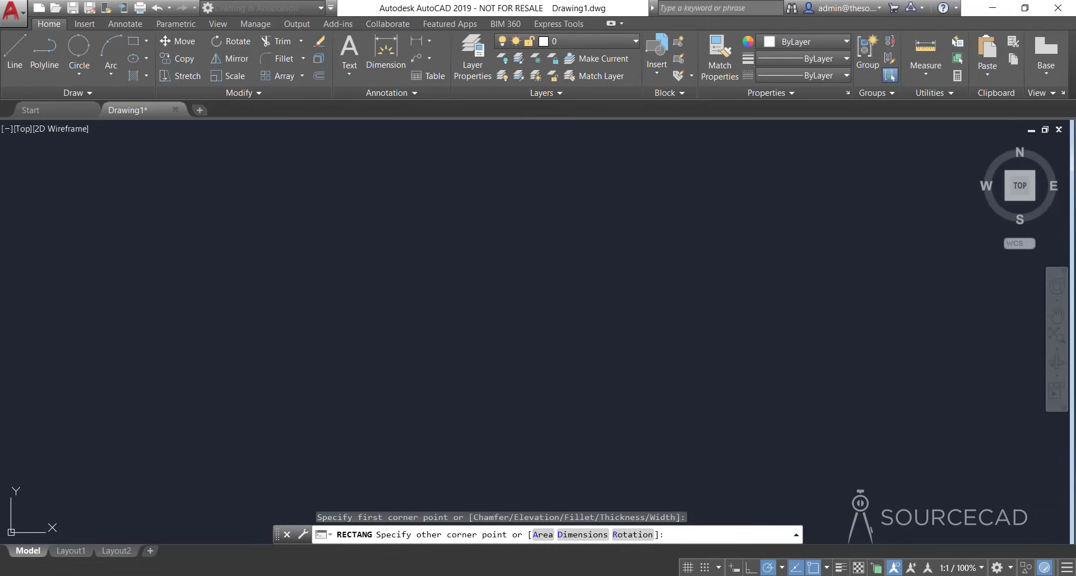
left_click(676, 446)
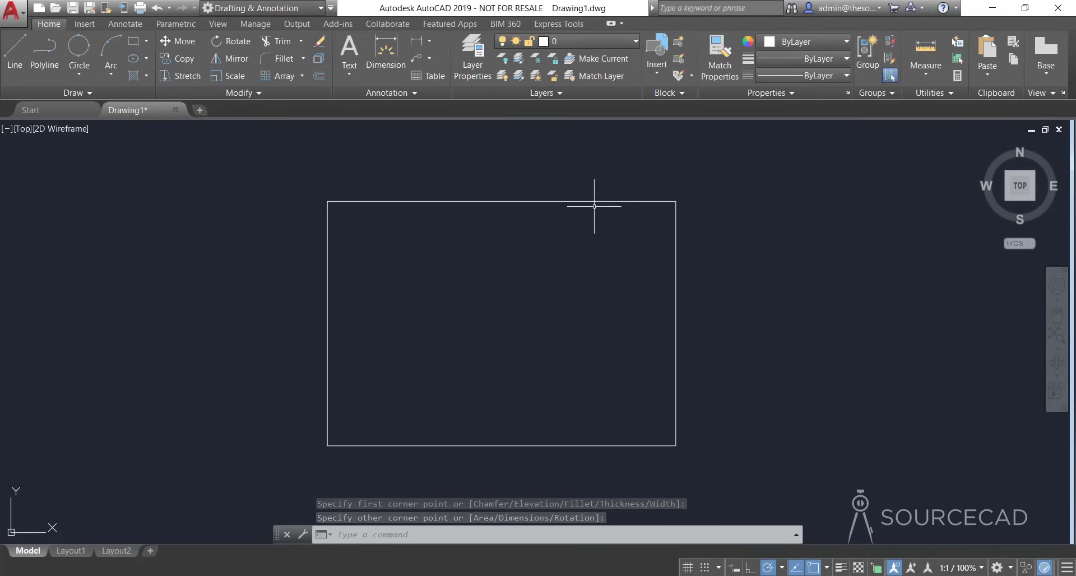
- Start Super Hatch with the SAMPLE block and place it inside the rectangle at scale 1 and rotation 0, accepting the placement
left_click(543, 25)
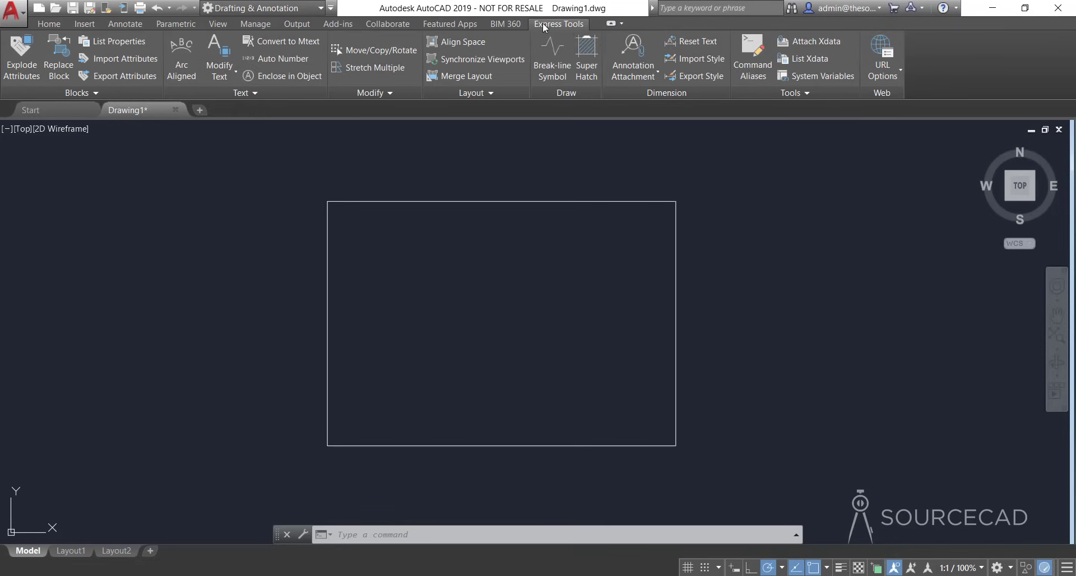
left_click(587, 61)
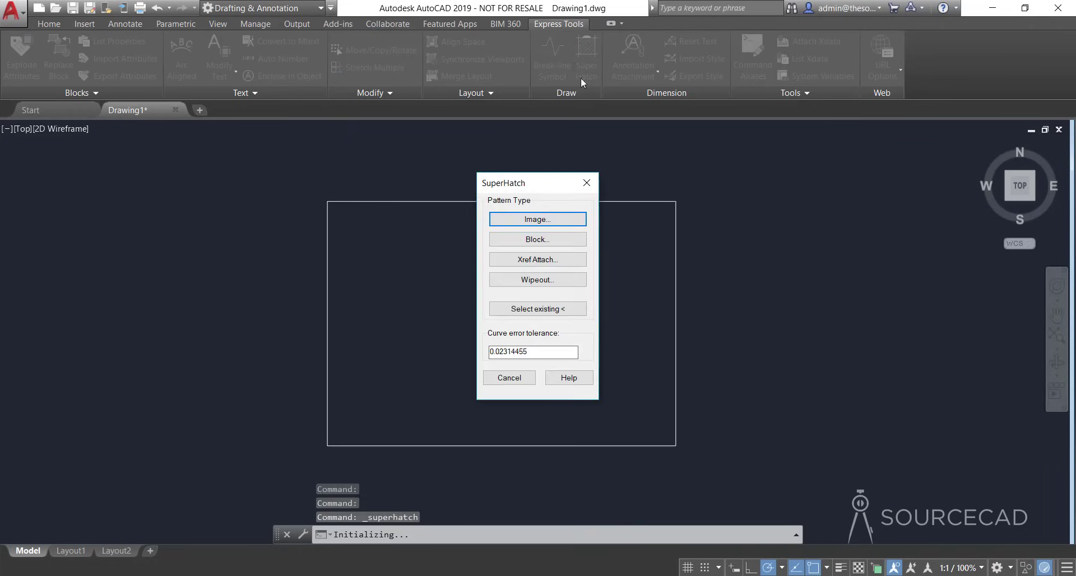
left_click_drag(531, 188, 742, 205)
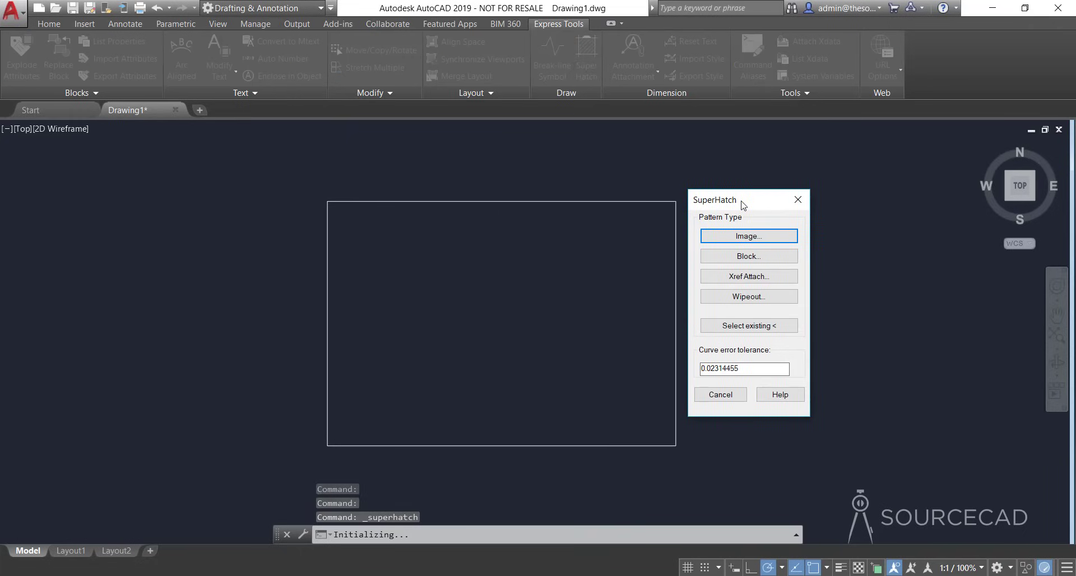
left_click(748, 257)
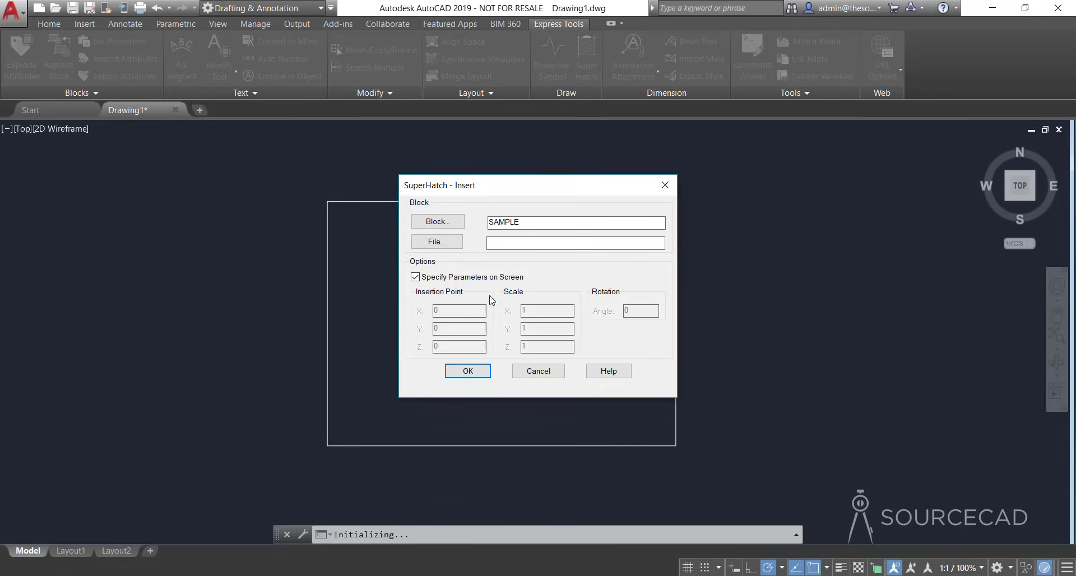
left_click(469, 371)
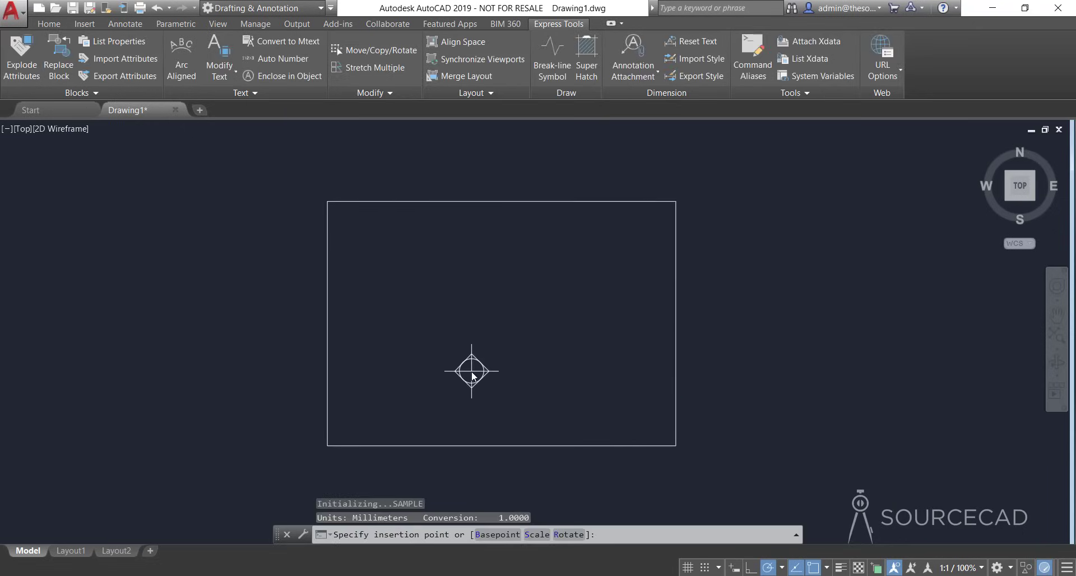
left_click(414, 309)
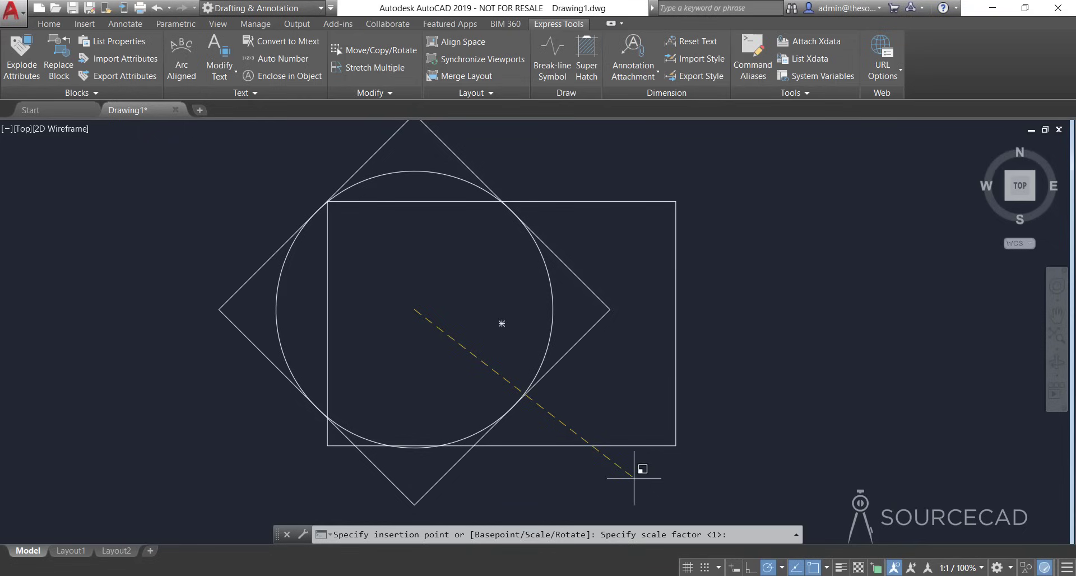
key("Return")
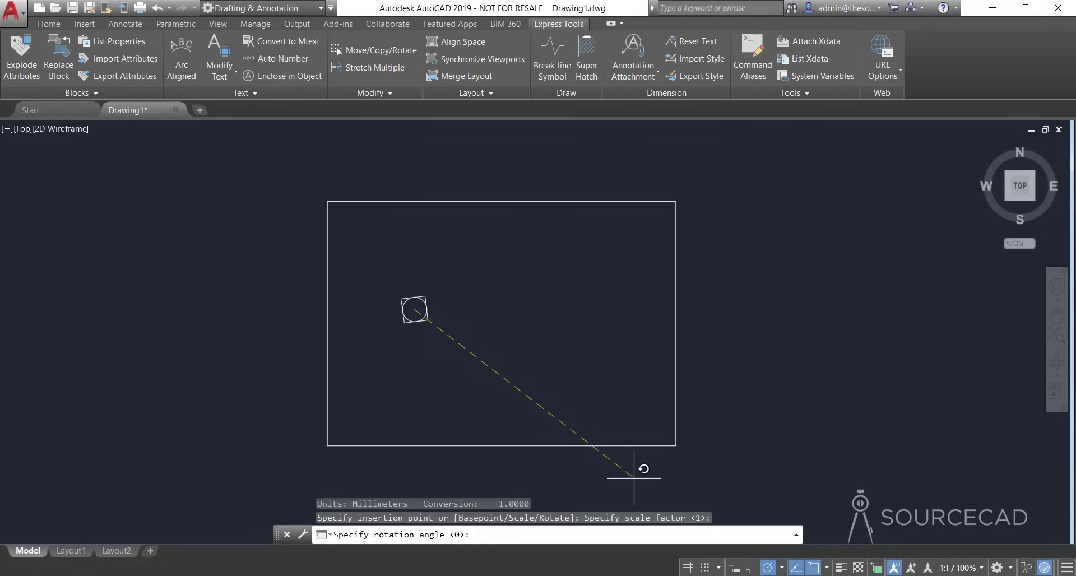
left_click(633, 478)
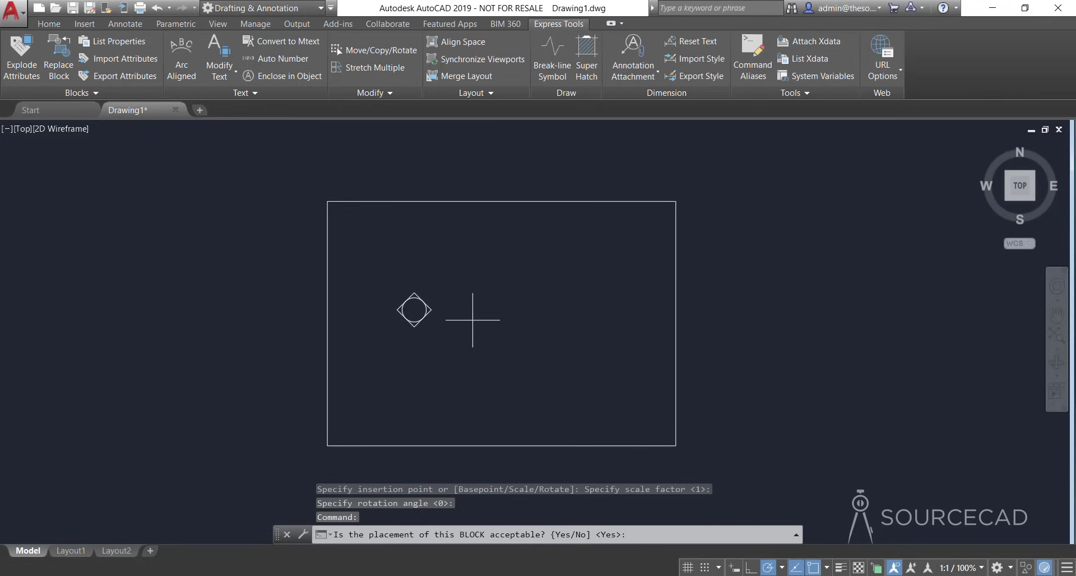
key("Return")
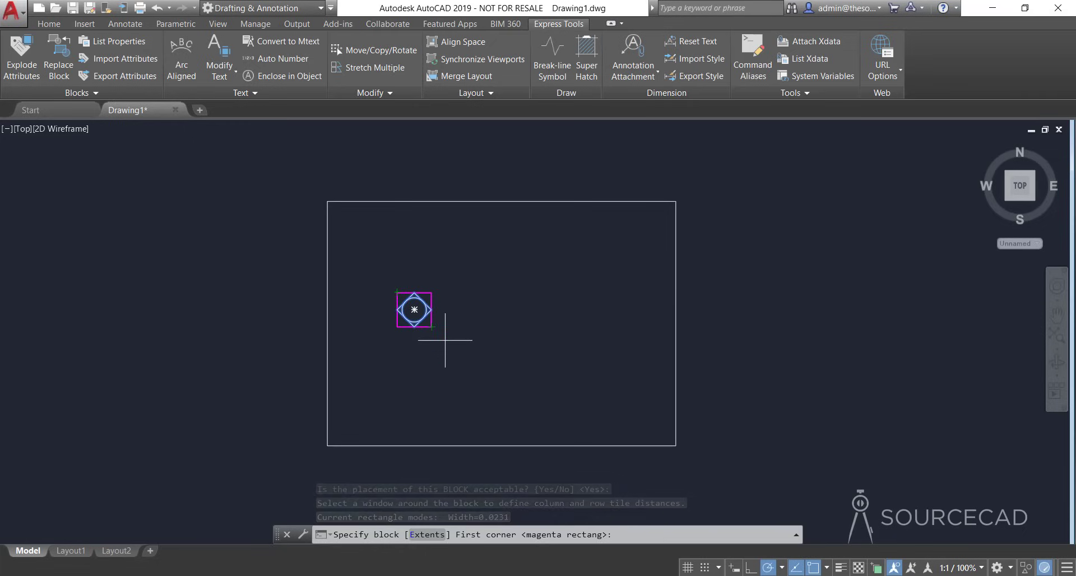
- Define the tile spacing by the block's bounding square and fill the rectangle's interior with the super hatch
left_click(398, 292)
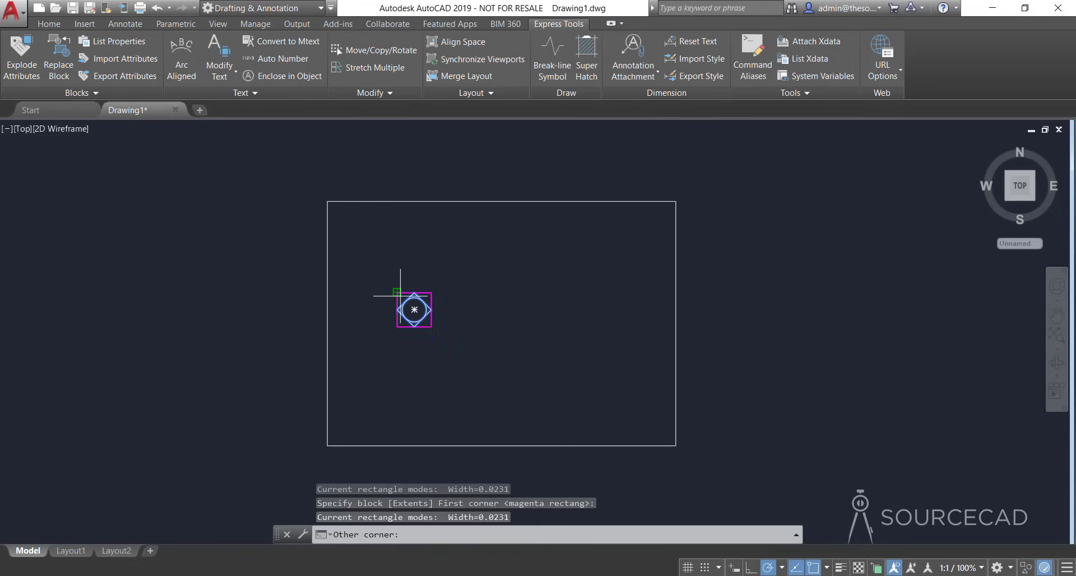
left_click(432, 326)
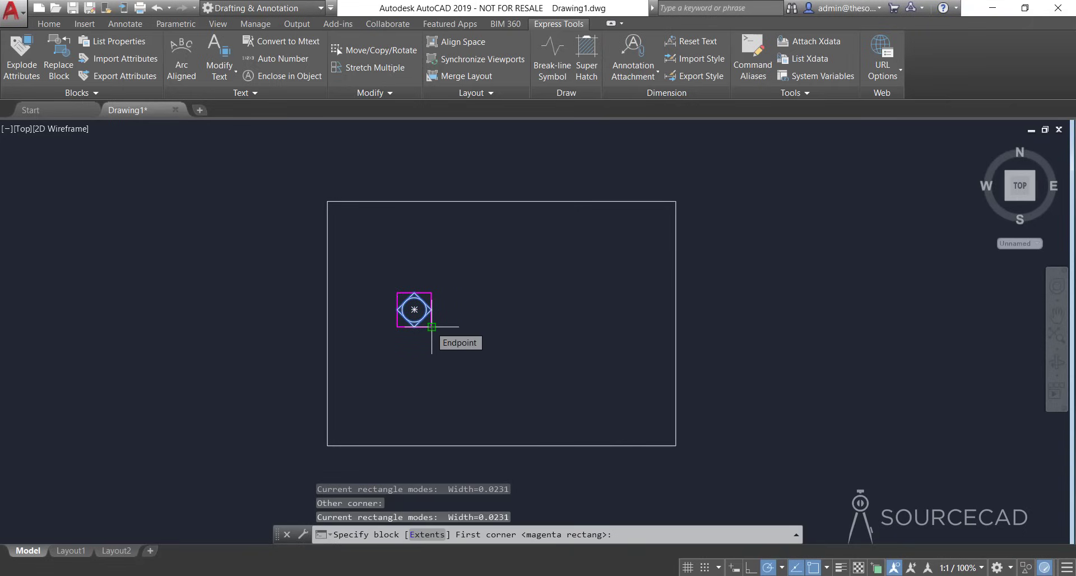
key("Return")
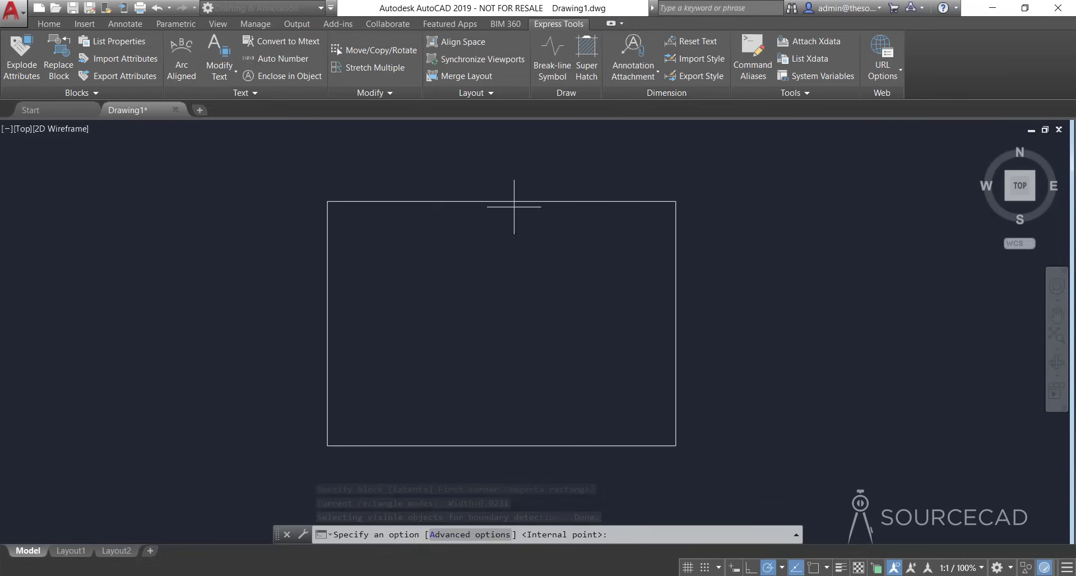
left_click(454, 280)
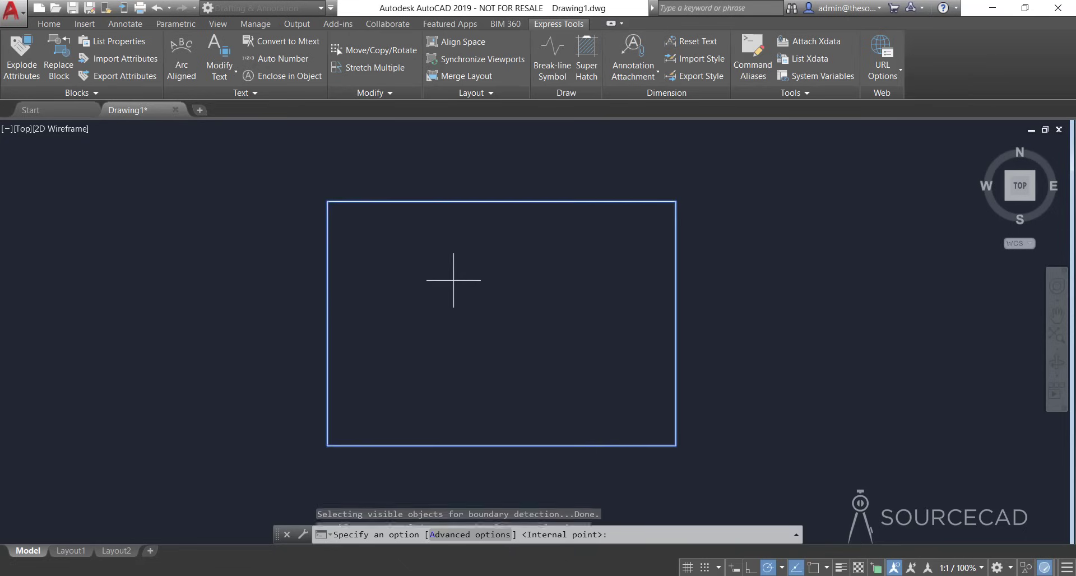
key("Return")
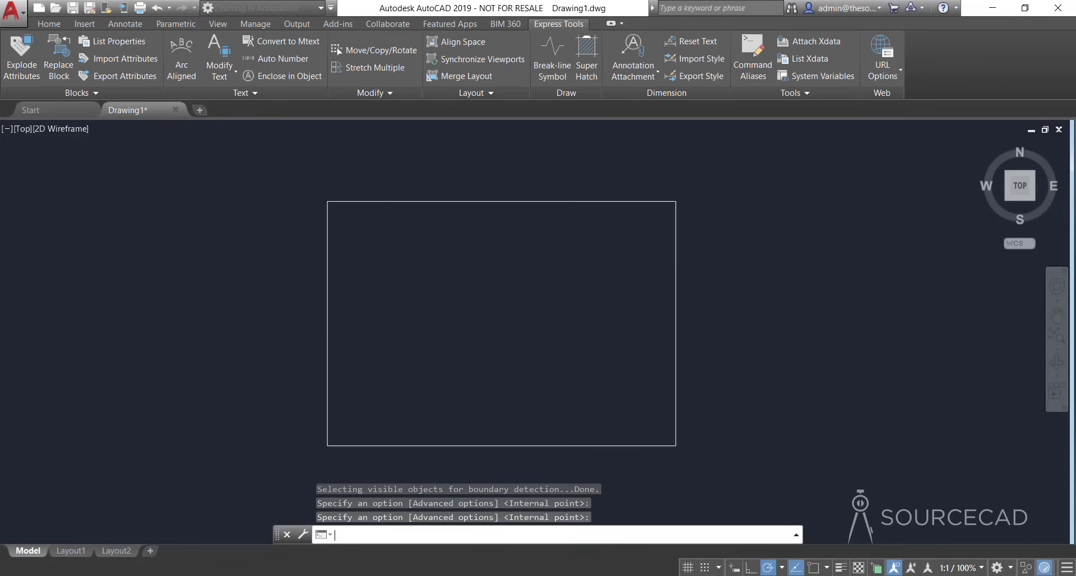
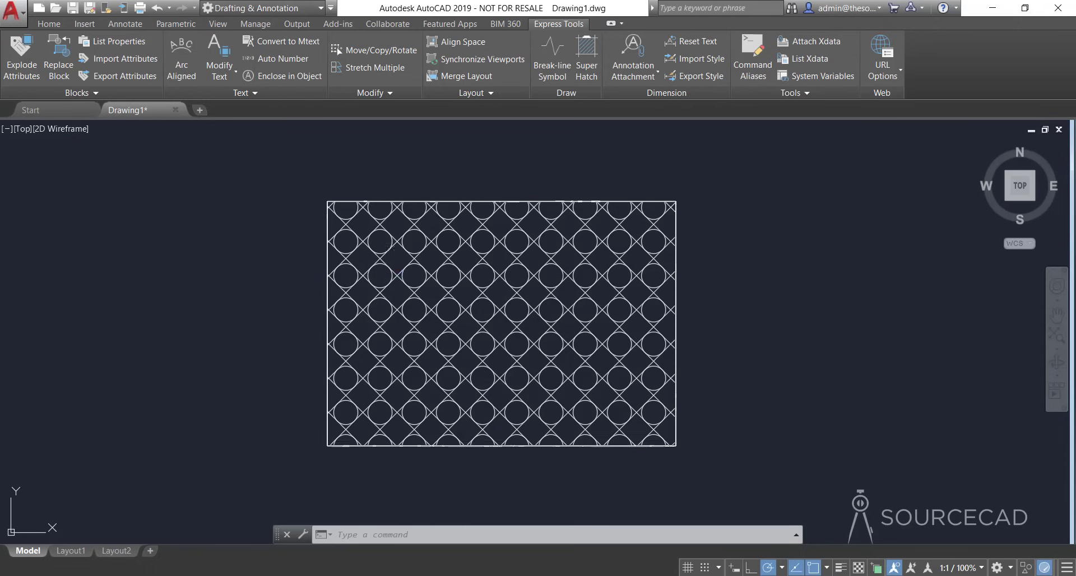
- Select the hatch filling the rectangle to examine how its pattern is grouped, and clear the selection
left_click(391, 270)
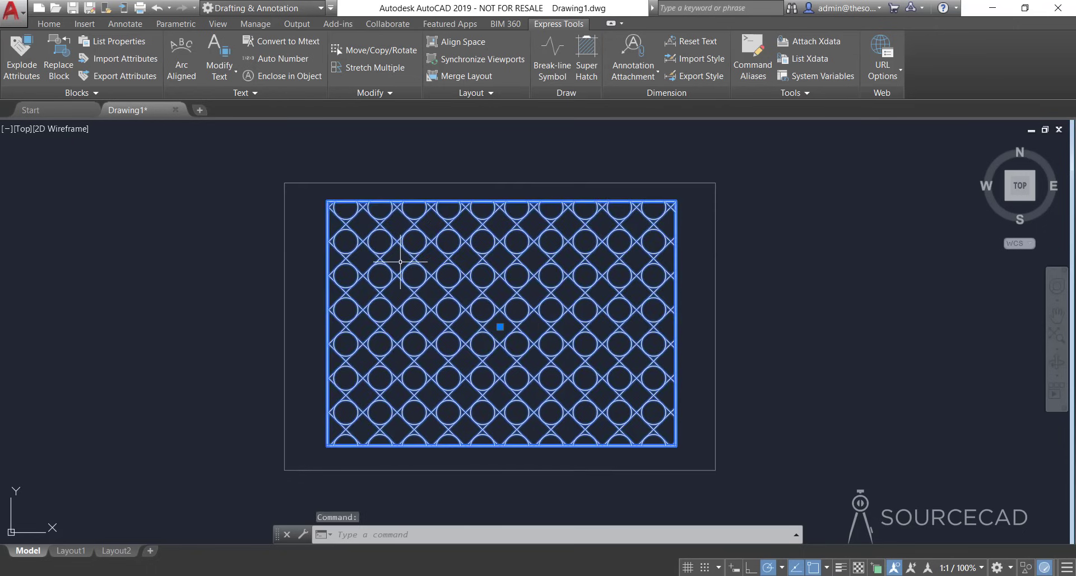
mouse_move(397, 272)
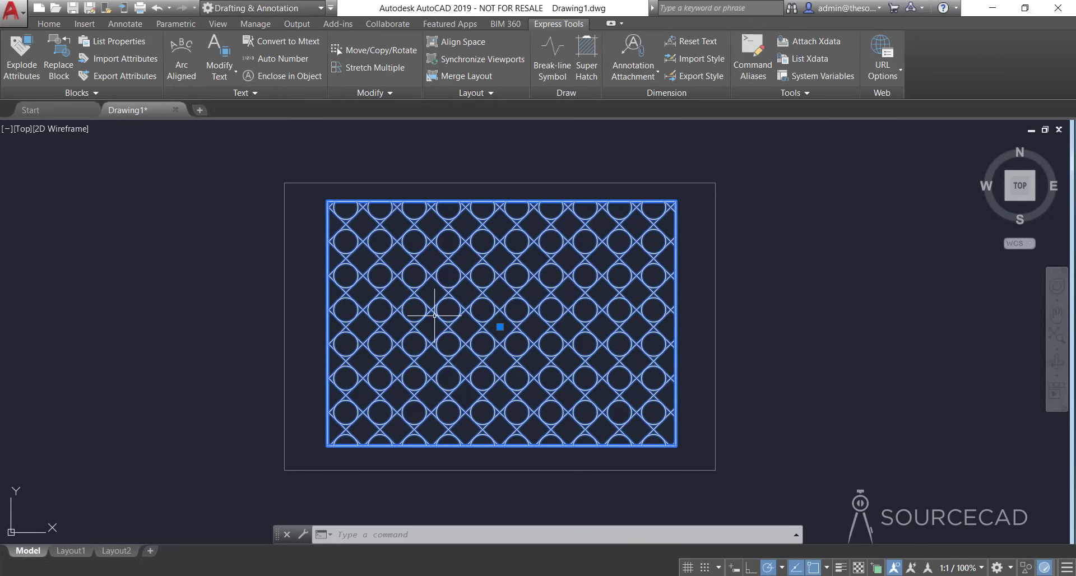
key("Escape")
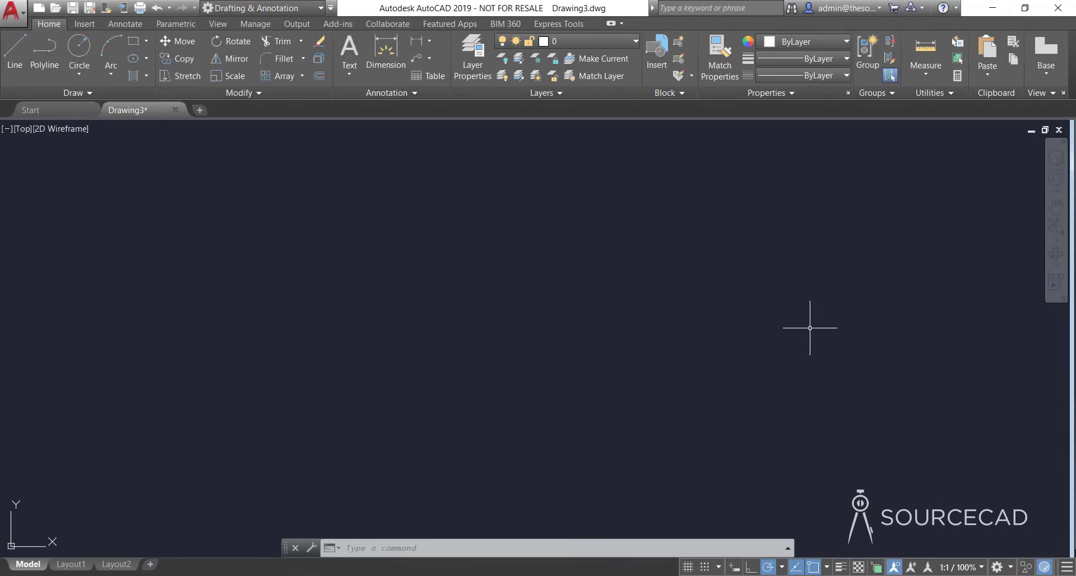
- Switch to the desktop, create a new text document there with its default name, and open it in Notepad
left_click(993, 9)
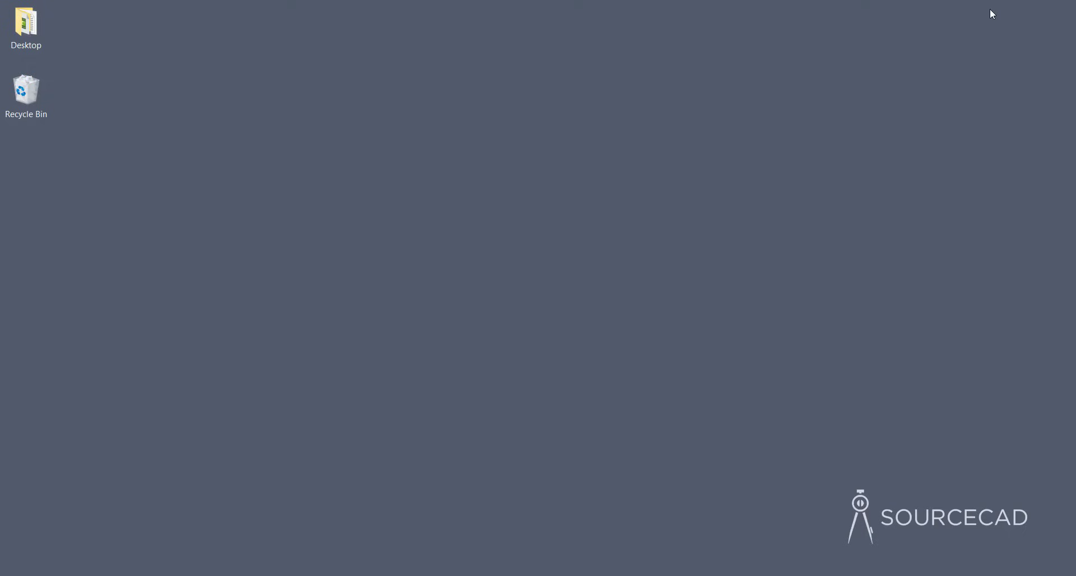
right_click(382, 205)
mouse_move(536, 386)
left_click(606, 511)
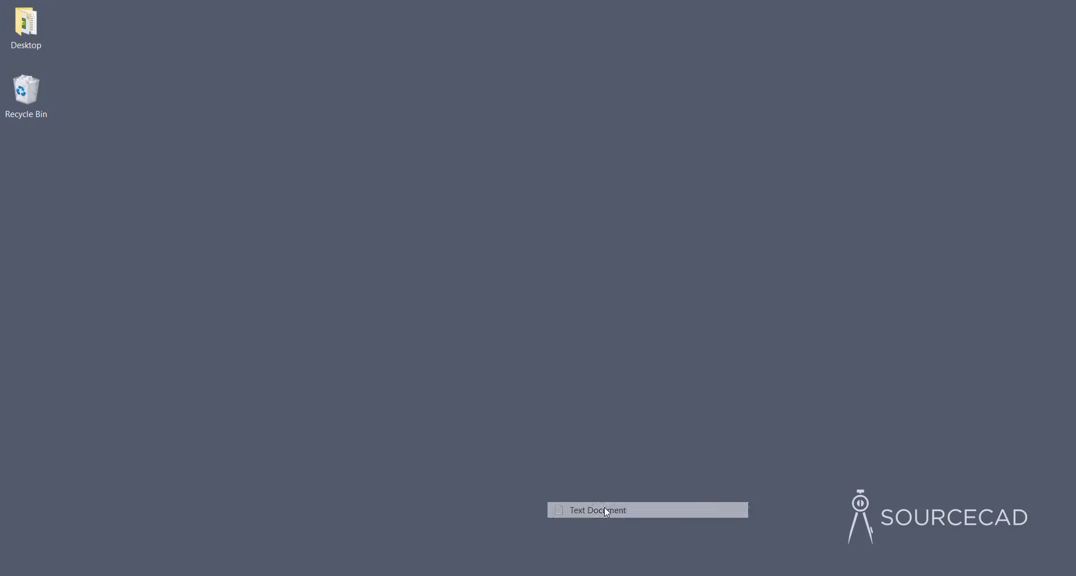
key("Return")
double_click(418, 233)
left_click_drag(706, 158, 458, 141)
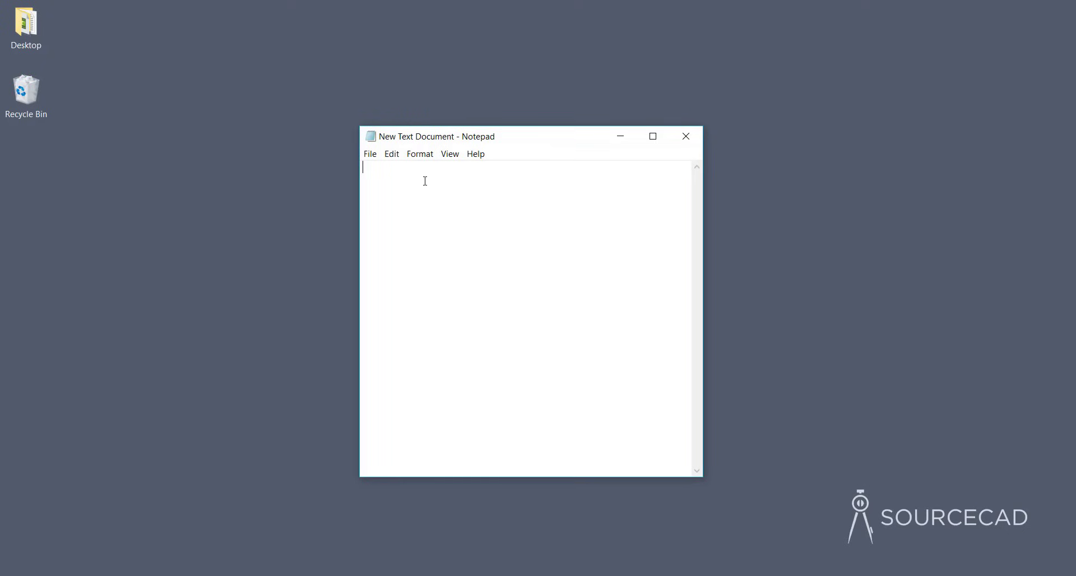
- Write the header "*sourcecad, Stair type hatch pattern" and the first line definition "0, 0,0, 2,2, 2,-2" below it
type("*sourcecad, Stair type hatch pattern")
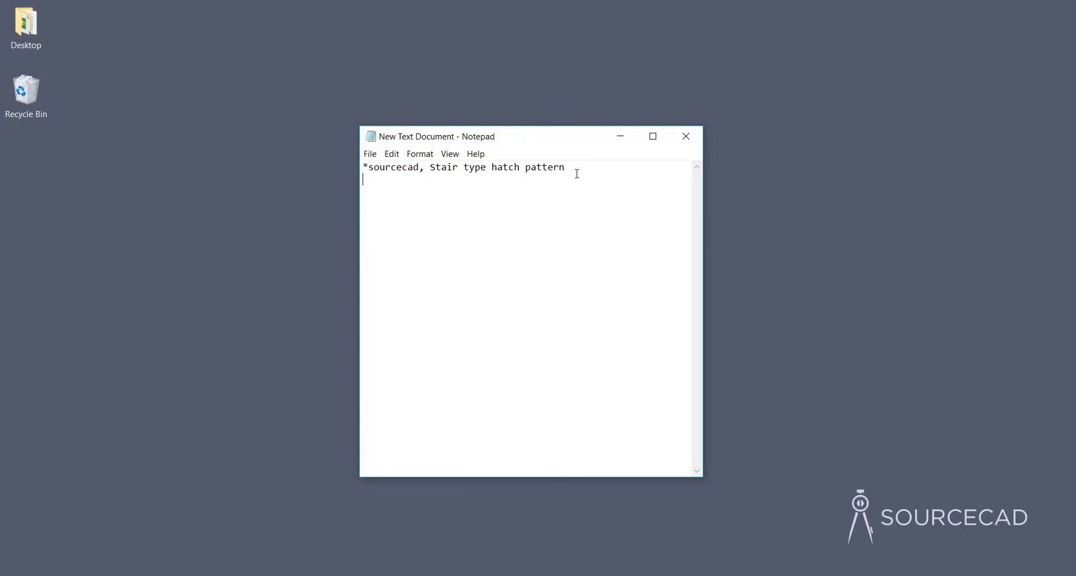
type("0")
type(",")
type("0,0")
type("2,2")
type(",")
type("2,")
type("-2")
- Add the second line definition "90, 2,0, 2,2, 2,-2" below the first, ending with a line break
type("90")
type(",")
type("2,0")
type(",")
type("2,2")
type(",")
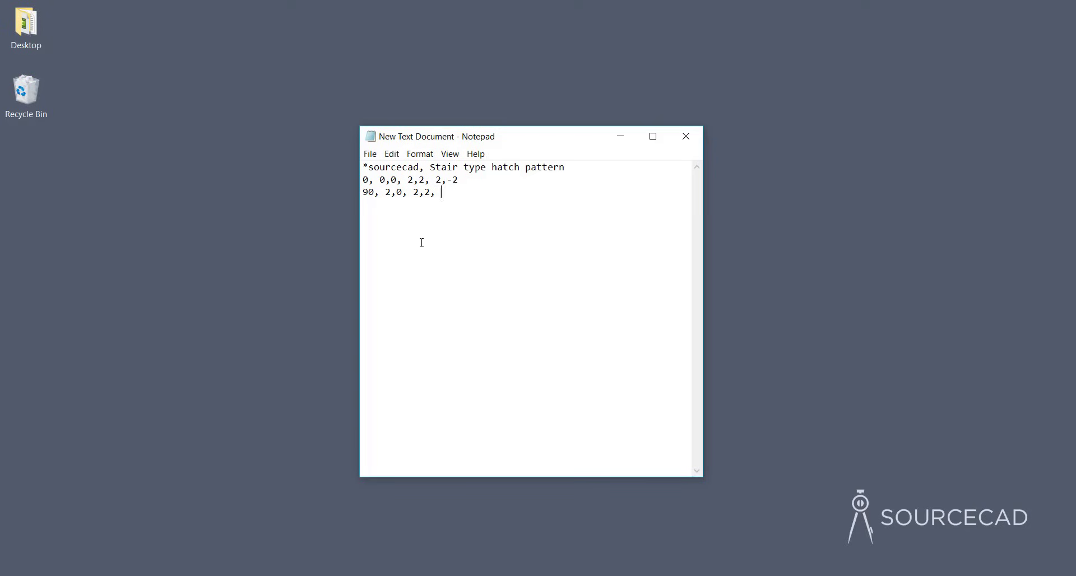
type(" 2,-2")
- Save the pattern definition to the Desktop as sourcecad.pat with the All Files type, and close the document
left_click(371, 154)
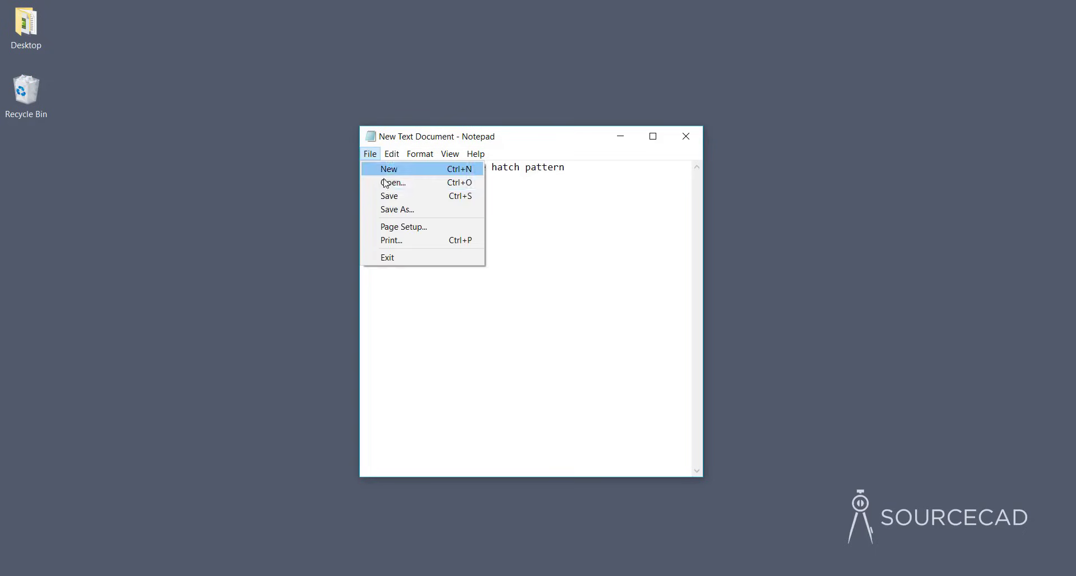
left_click(401, 211)
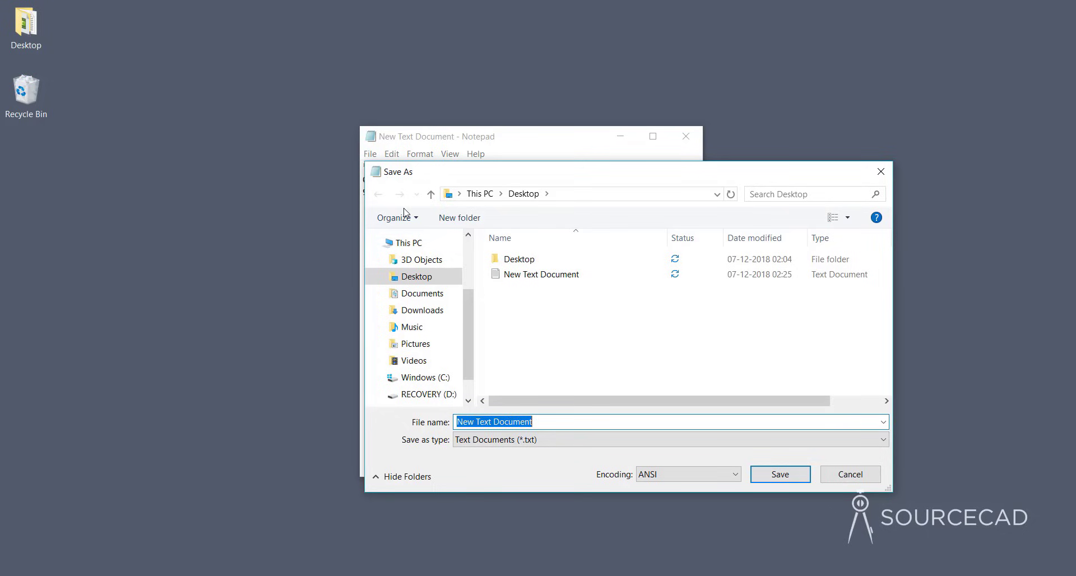
left_click(499, 440)
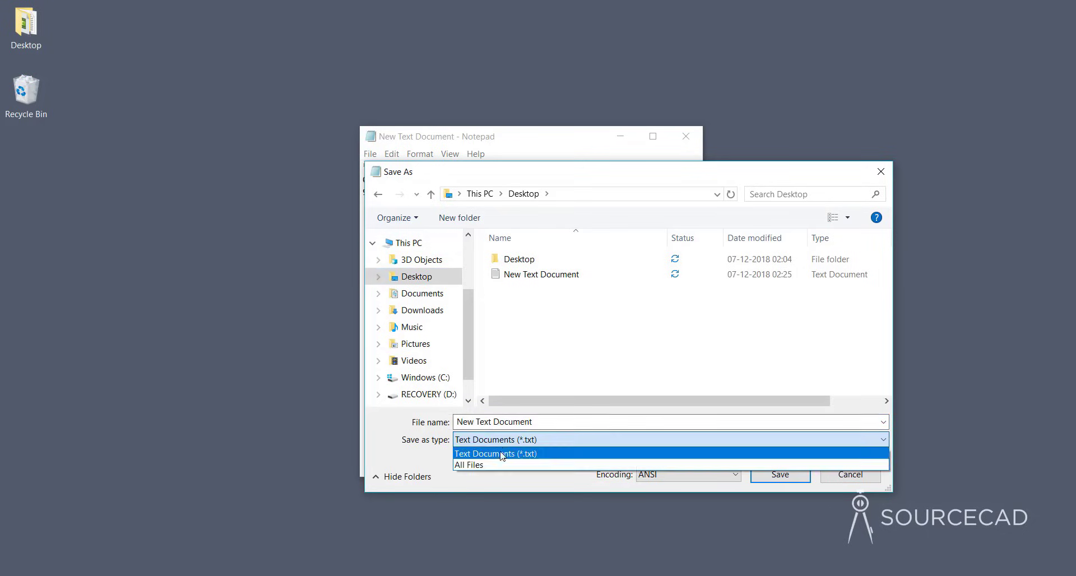
left_click(500, 464)
key("shift+Tab")
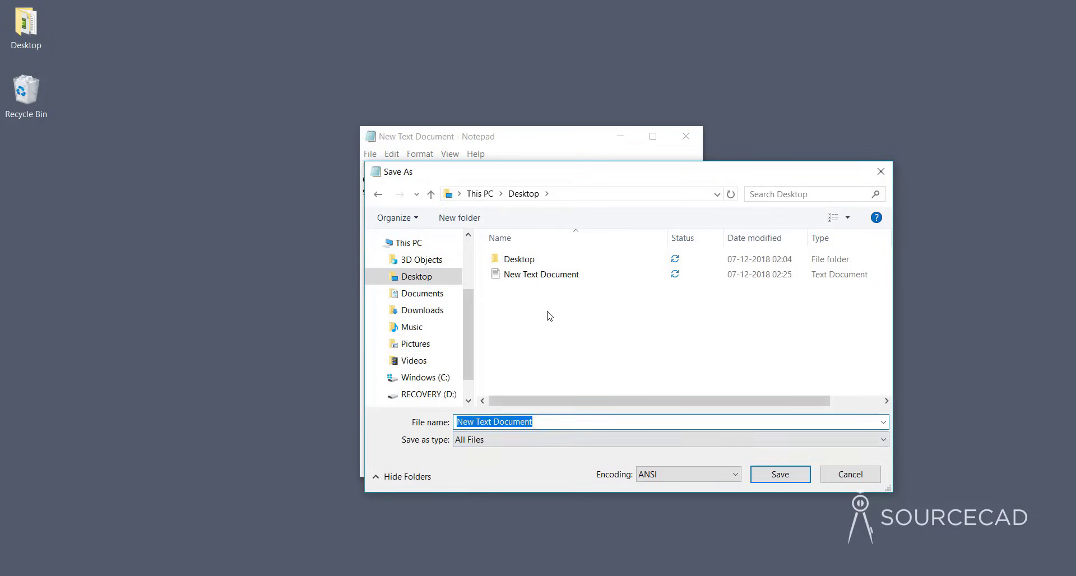
left_click_drag(531, 170, 497, 202)
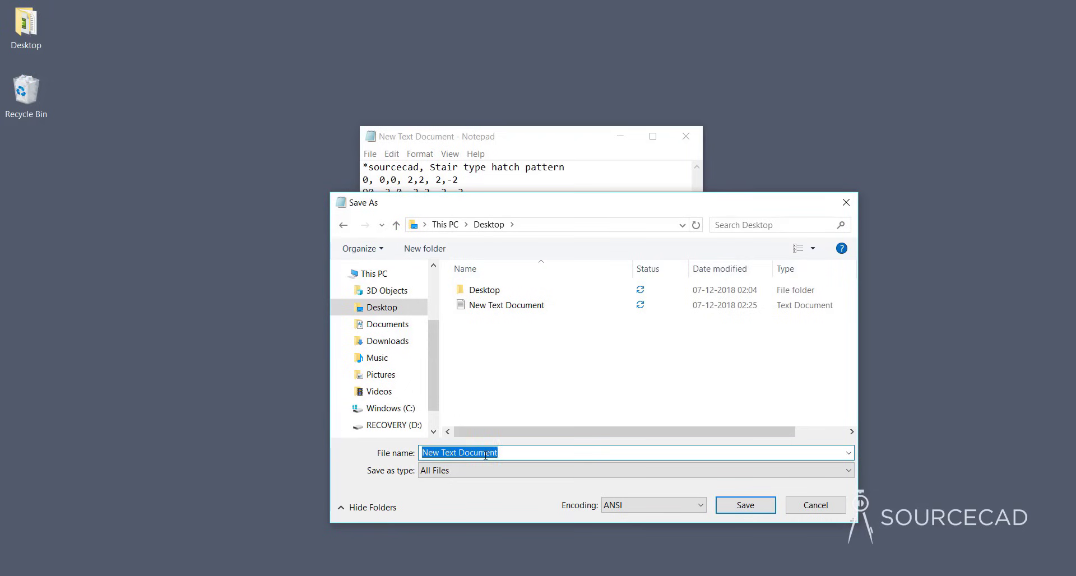
type("sourcecad.p")
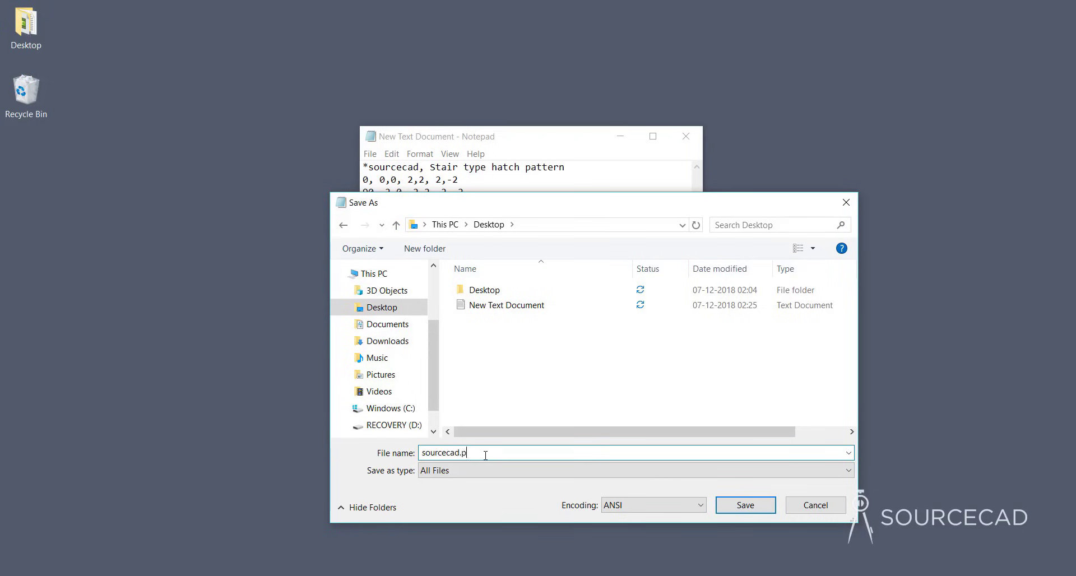
type("a")
left_click(740, 506)
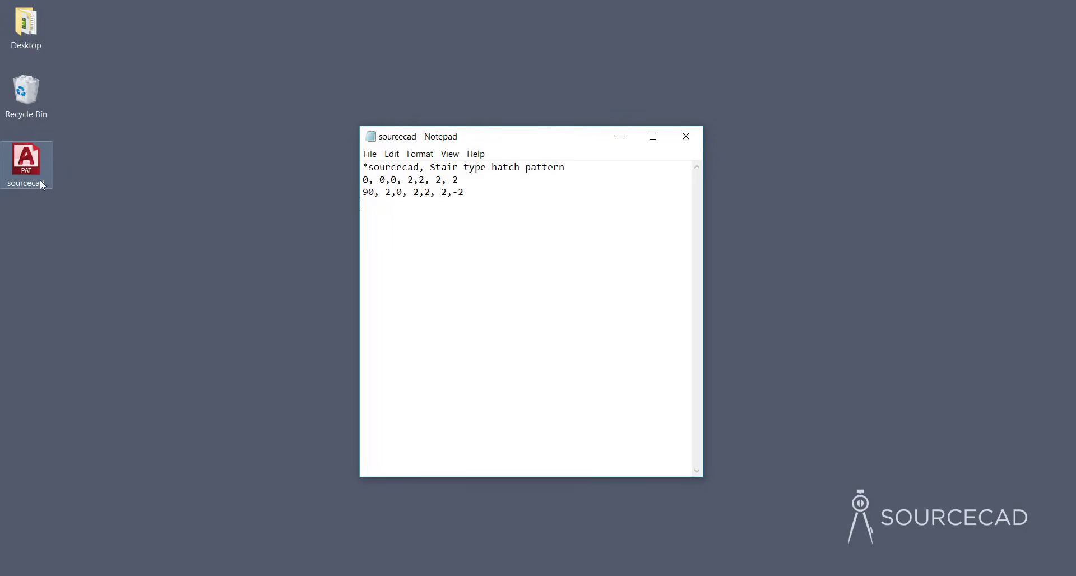
left_click(691, 140)
- Switch back to AutoCAD and draw a rectangle, wider than tall, in the middle of the empty drawing
left_click(418, 575)
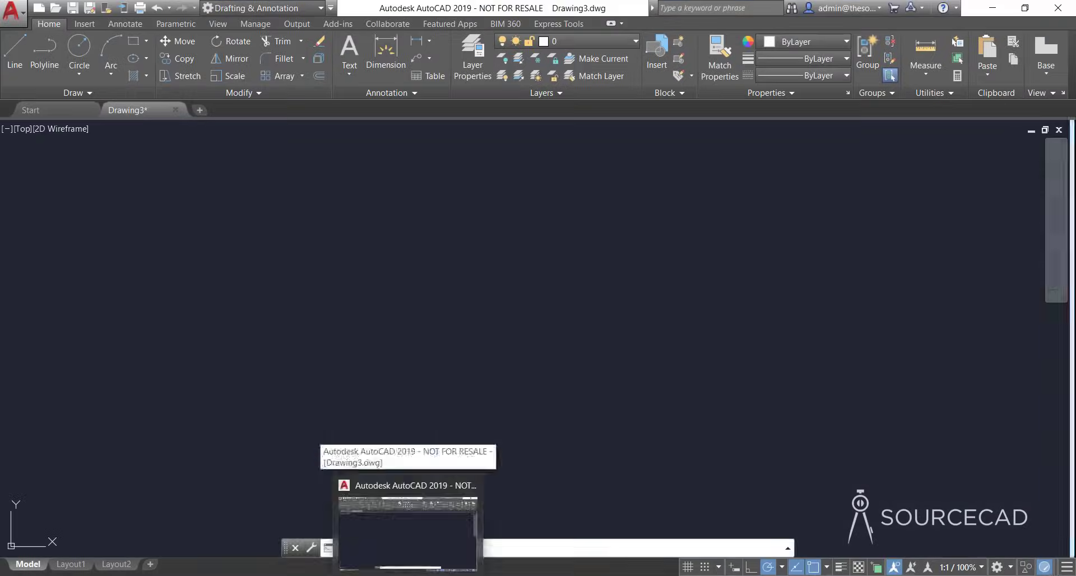
left_click(411, 337)
left_click(432, 339)
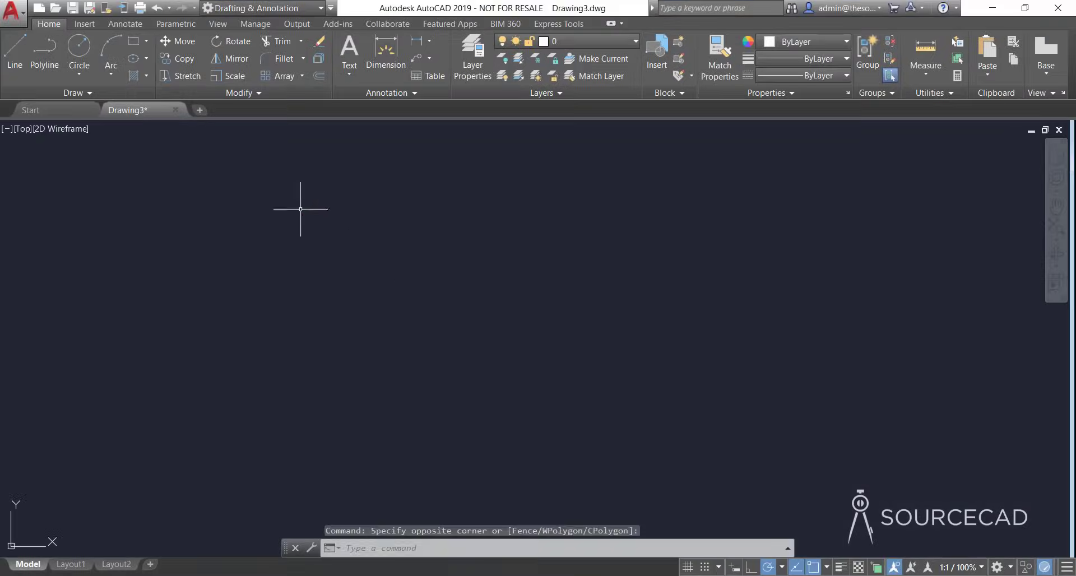
left_click(137, 45)
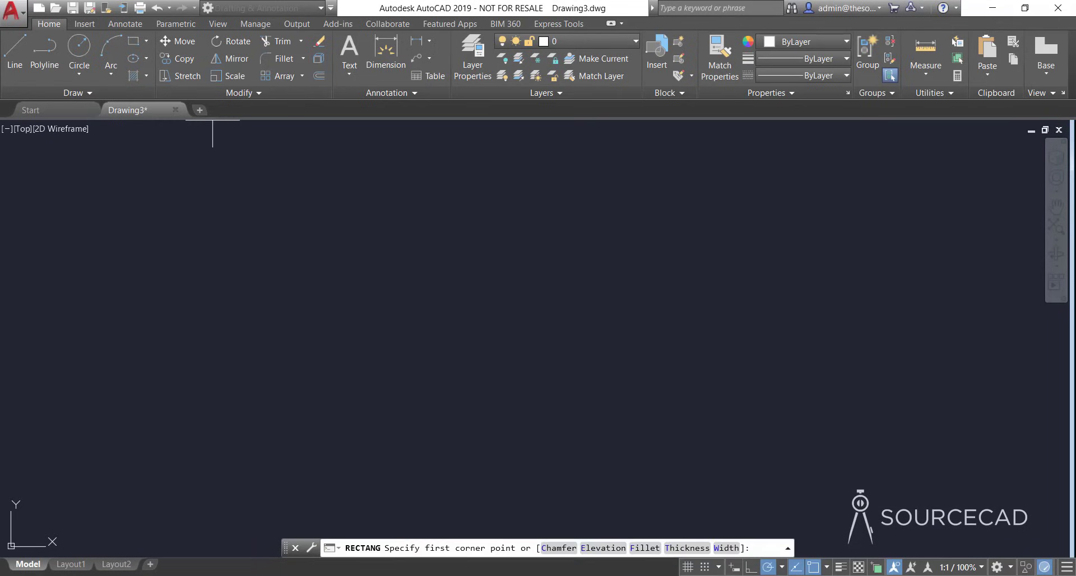
left_click(352, 227)
left_click(606, 405)
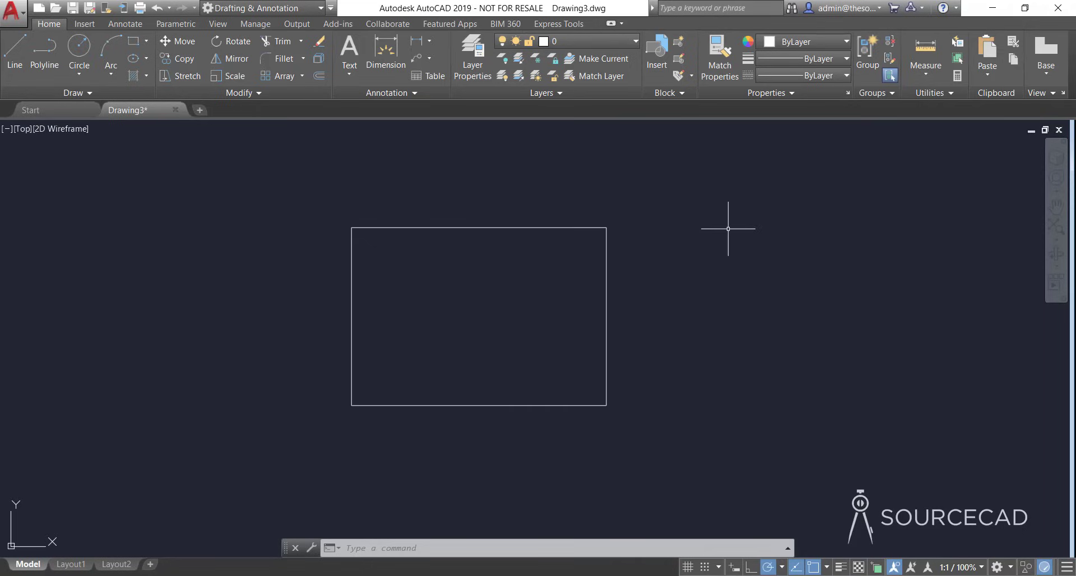
- Check the pattern file on the Desktop, return to AutoCAD and list the support file search paths in the program options
left_click(992, 8)
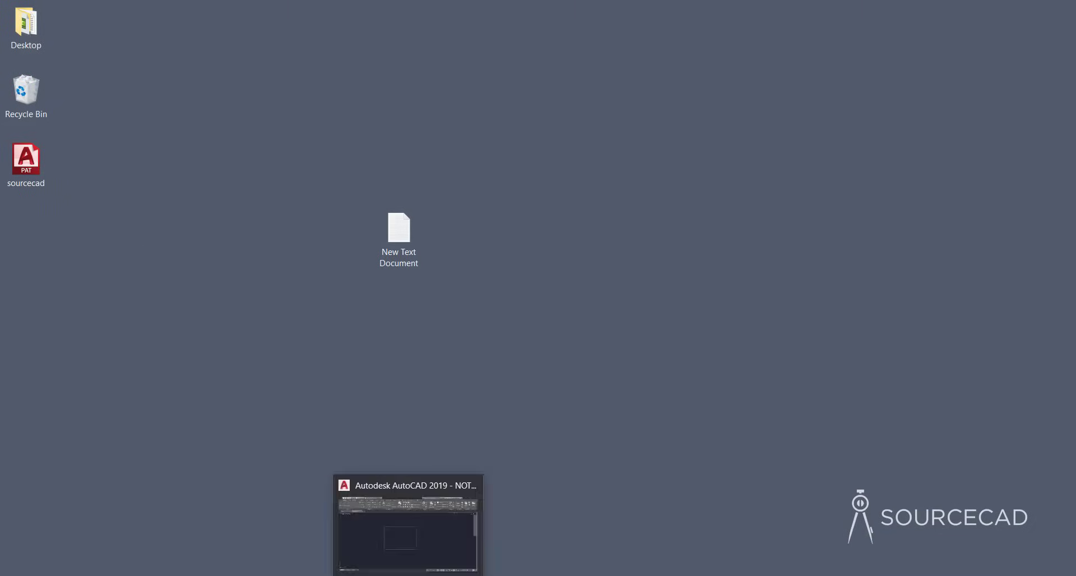
left_click(409, 527)
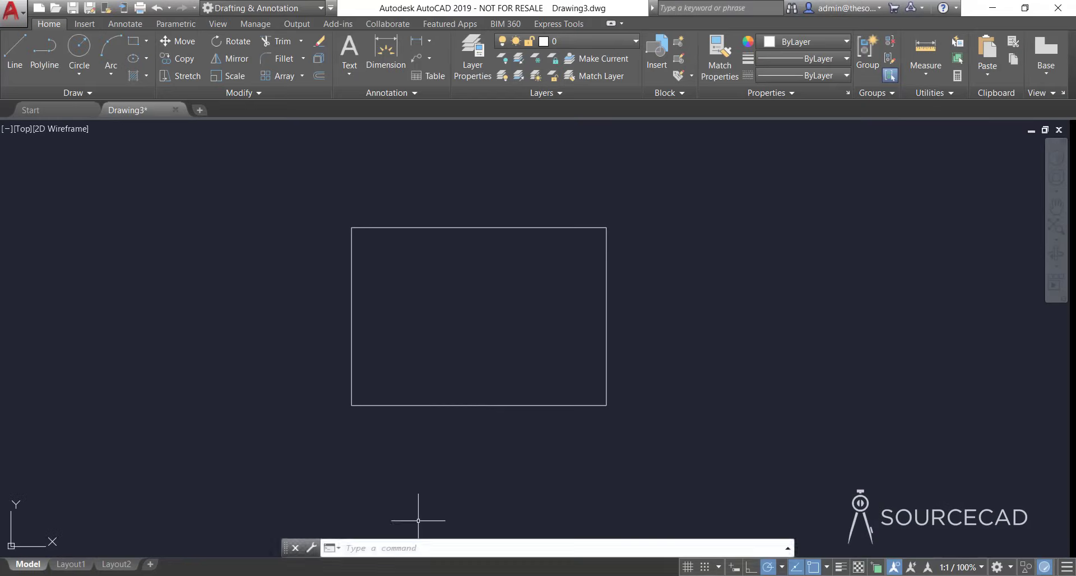
right_click(663, 216)
left_click(701, 441)
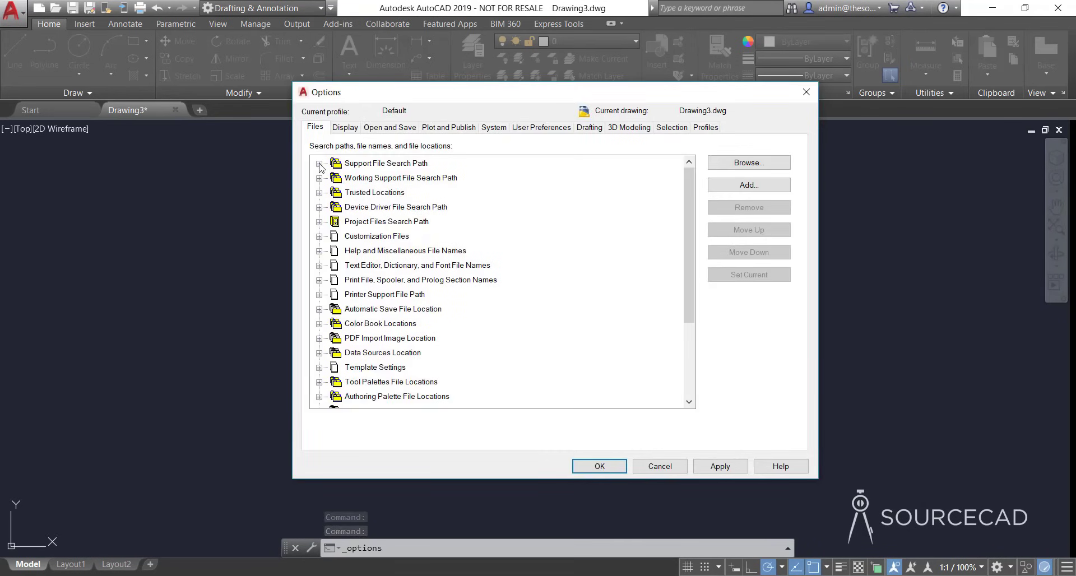
left_click(319, 164)
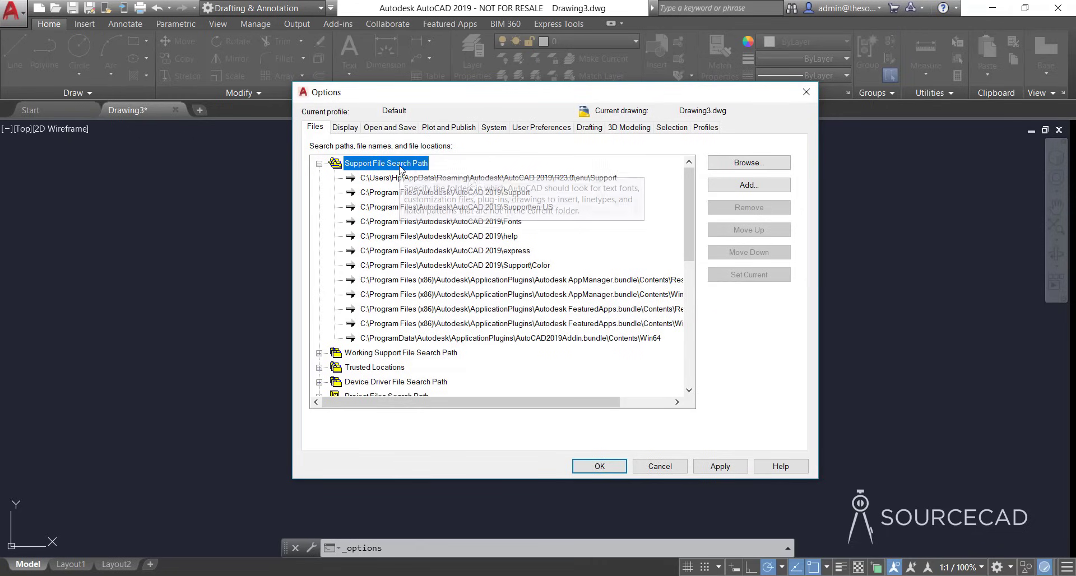
left_click(504, 180)
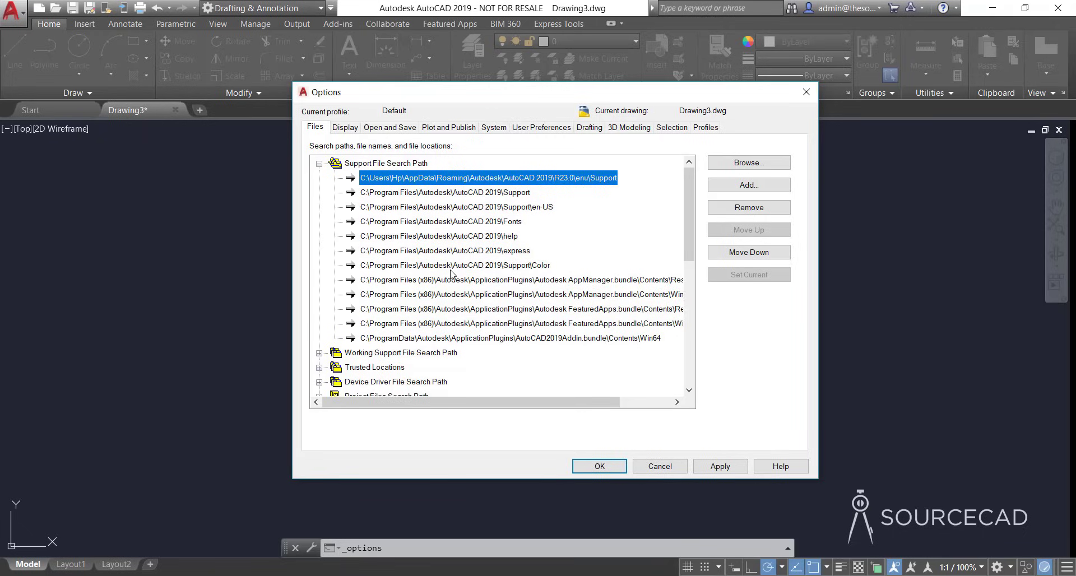
- Add the Desktop folder as a new support file search path and accept the options
left_click(729, 186)
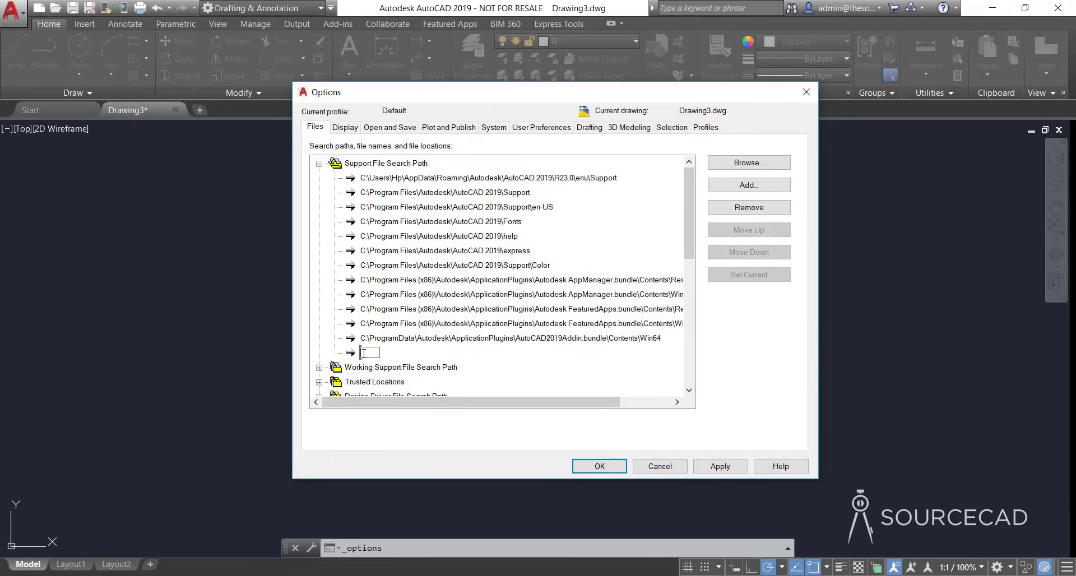
left_click(747, 164)
left_click(515, 260)
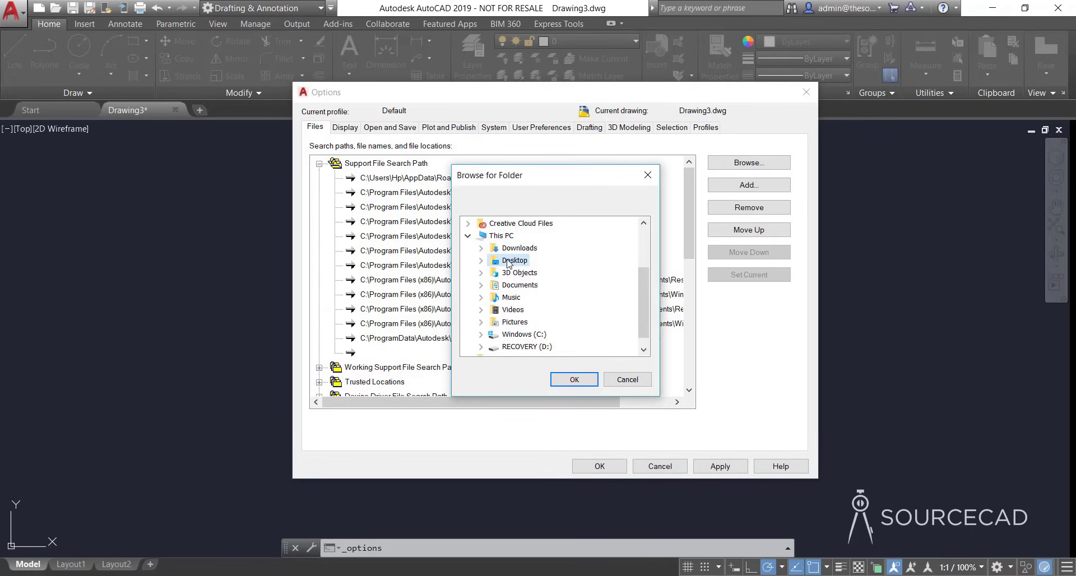
left_click(573, 379)
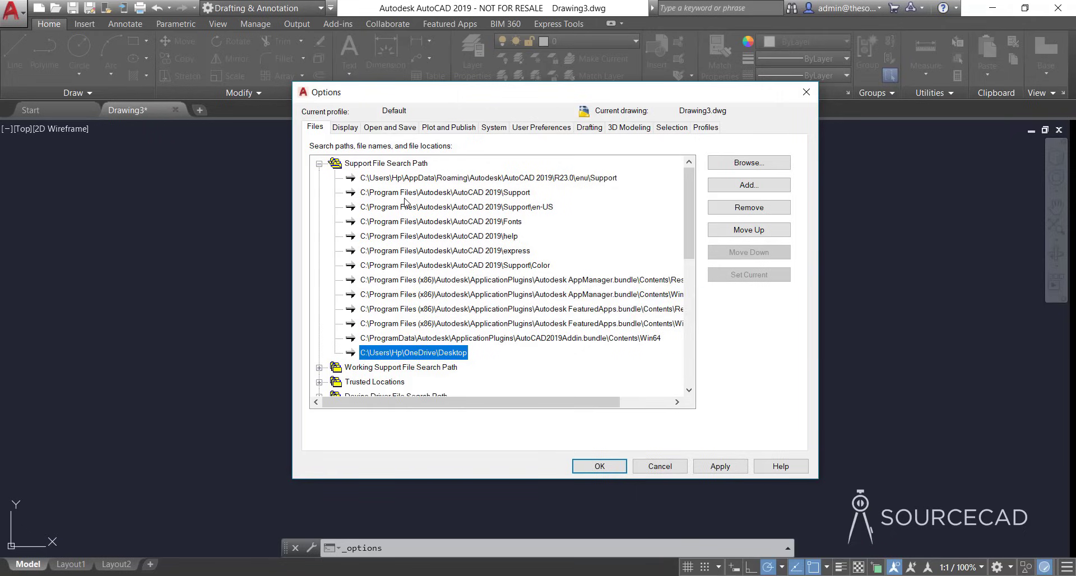
left_click(599, 466)
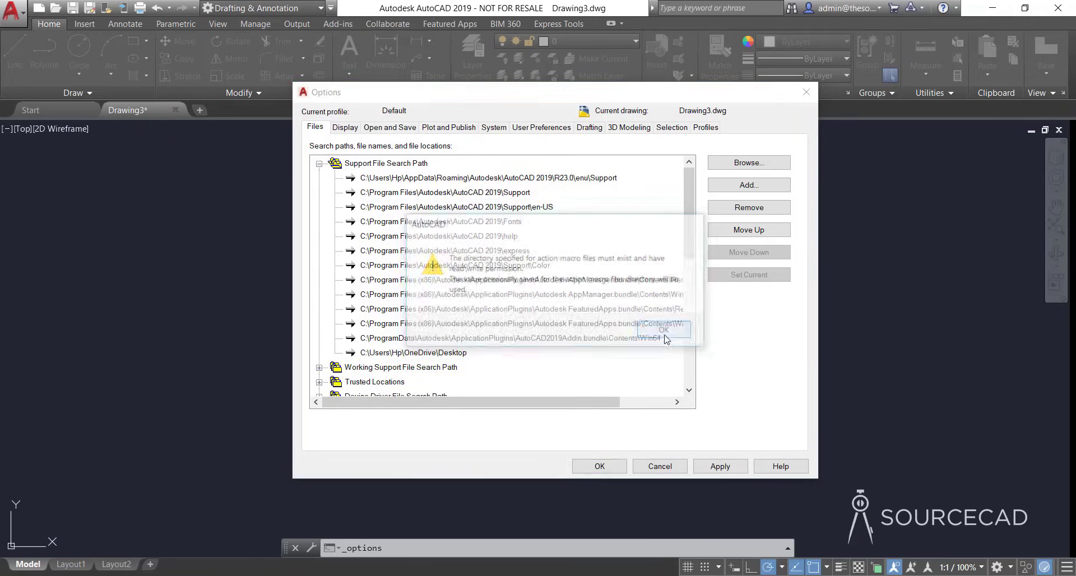
left_click(665, 331)
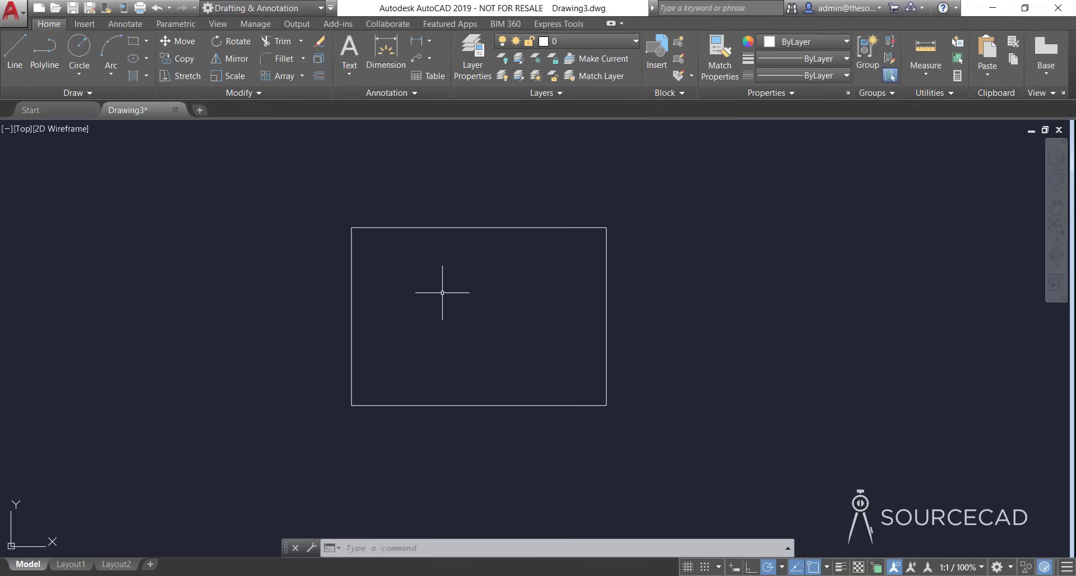
- Hatch the inside of the rectangle with the SOURCECAD pattern at a scale of 4
left_click(133, 76)
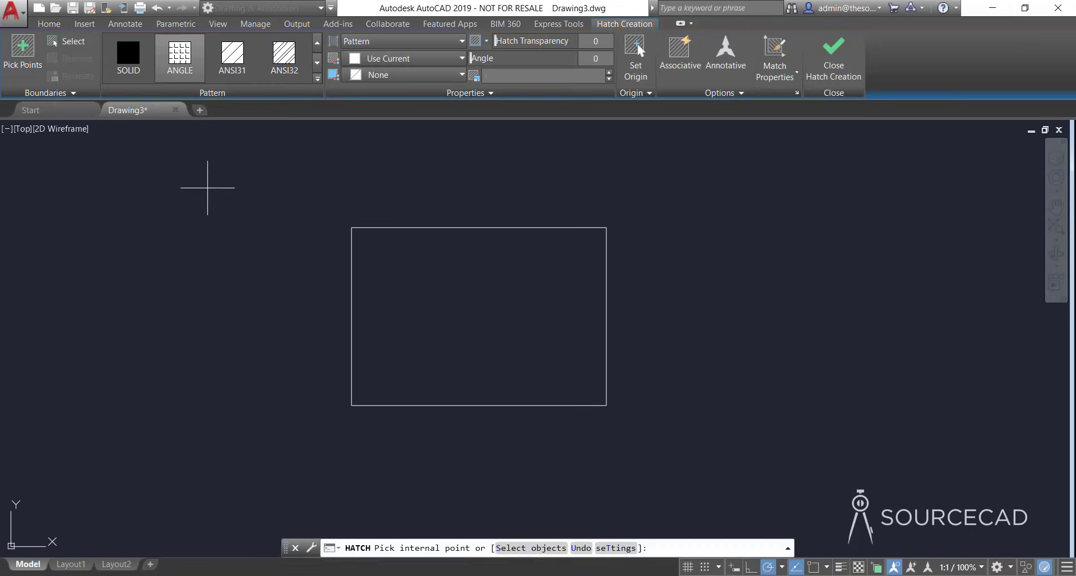
left_click(318, 80)
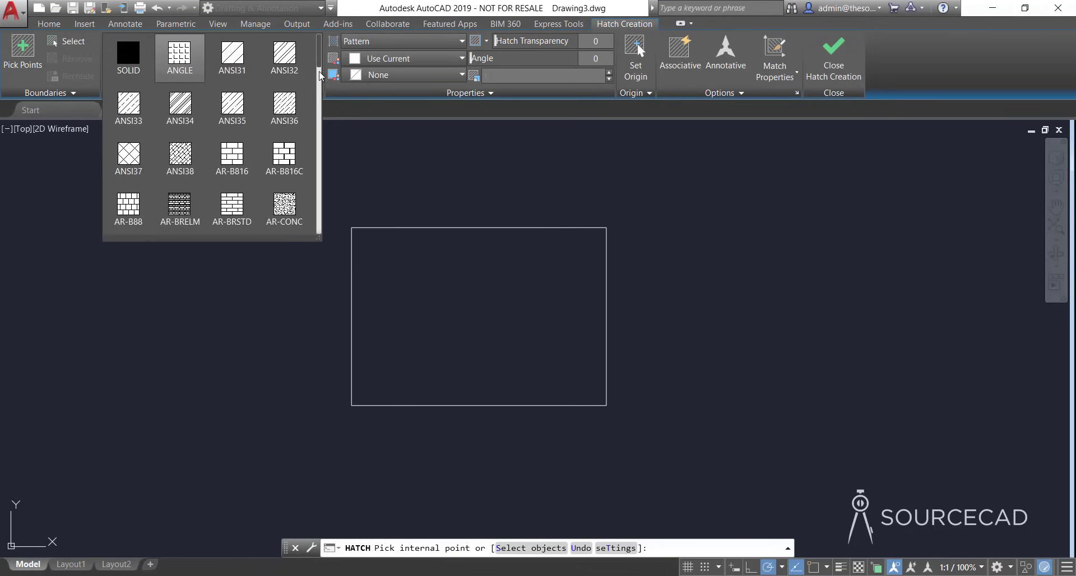
scroll(321, 112, "down", 3)
scroll(321, 121, "down", 15)
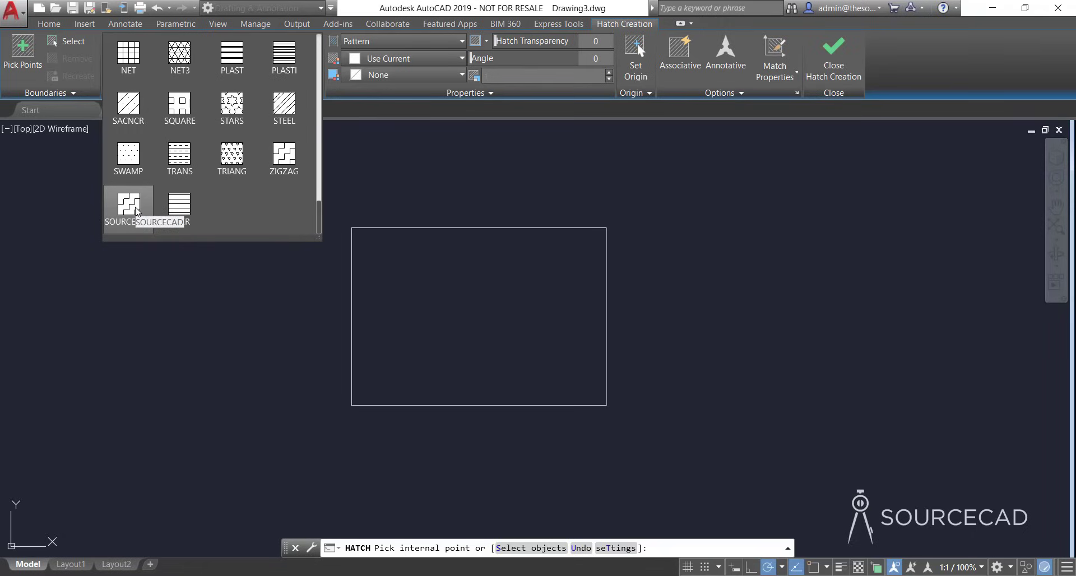
left_click(128, 206)
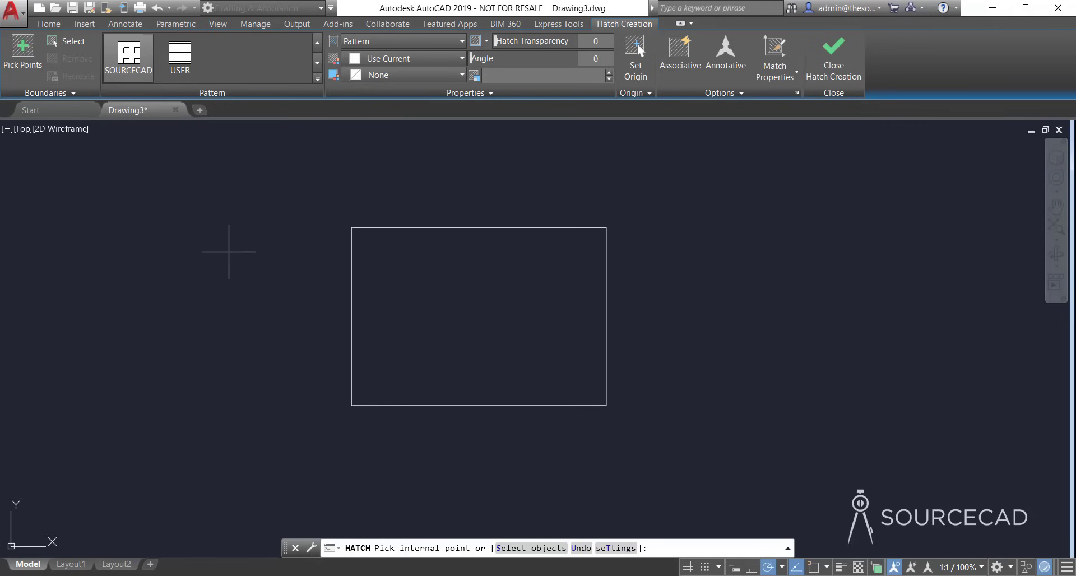
left_click(414, 286)
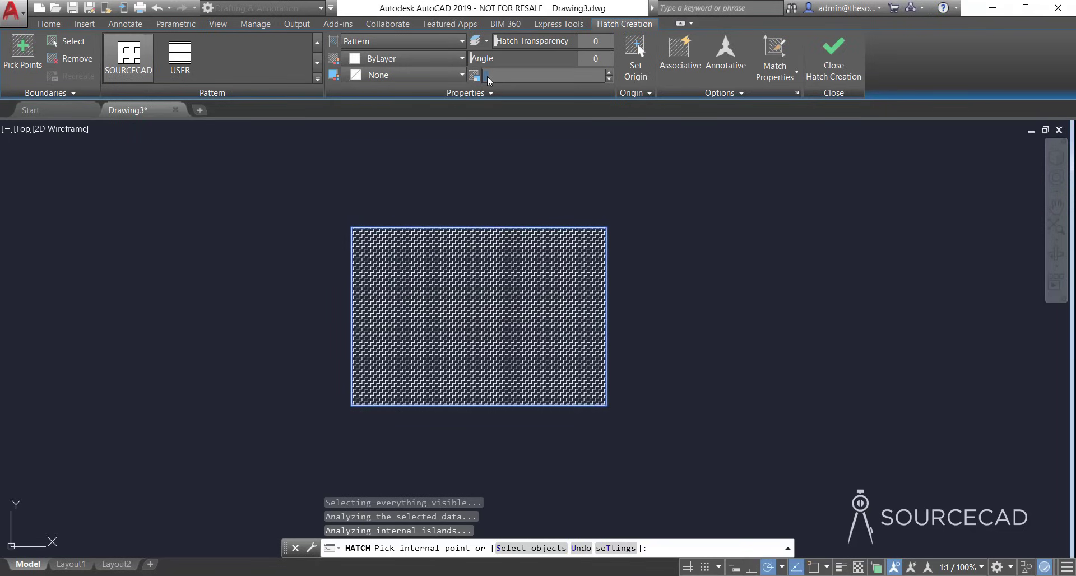
key("Return")
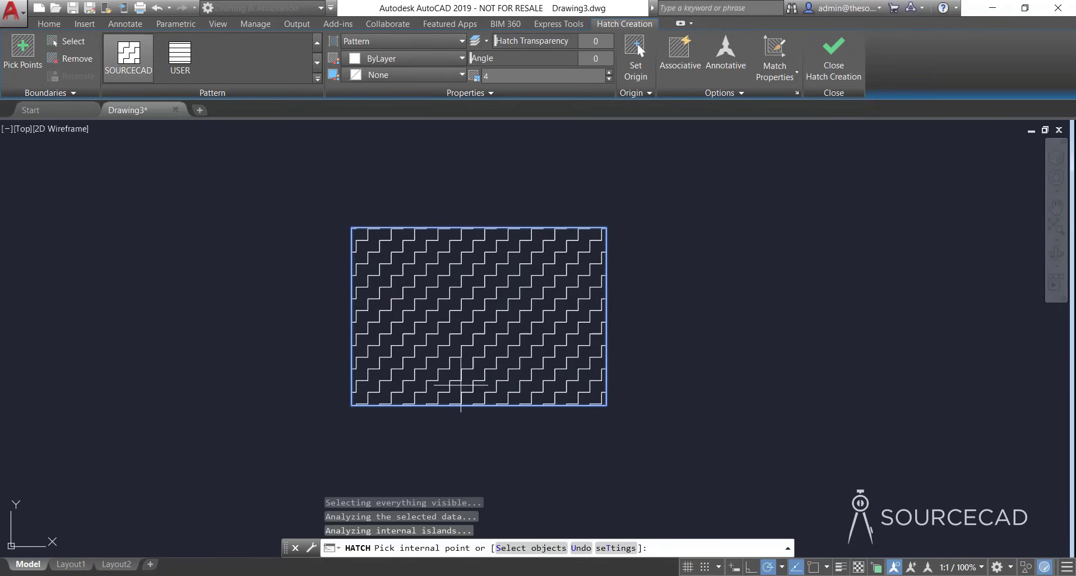
- Set the hatch origin to the rectangle's lower-left corner and finish the hatch
scroll(461, 385, "up", 4)
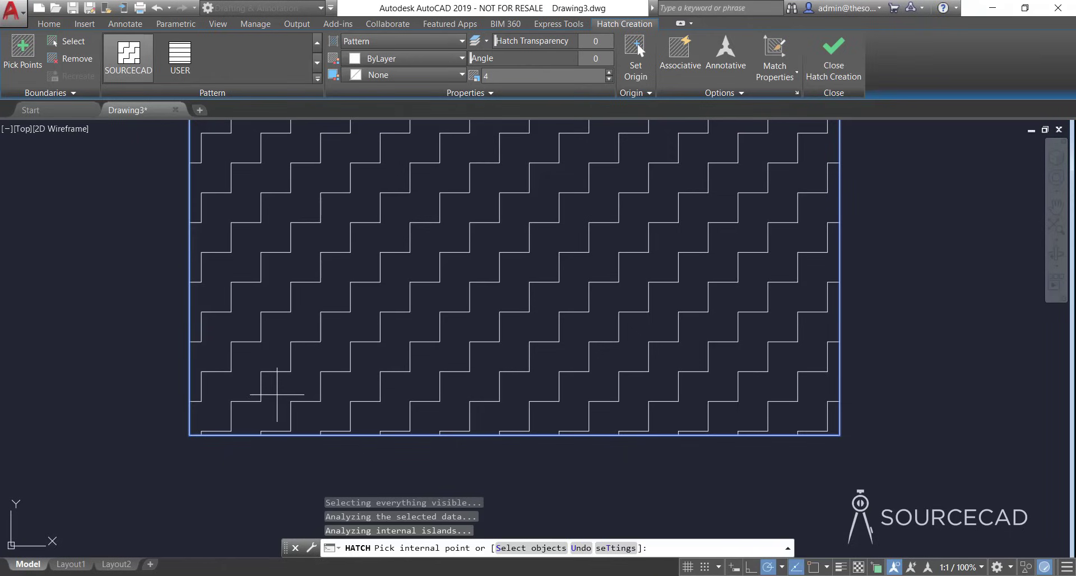
left_click(634, 63)
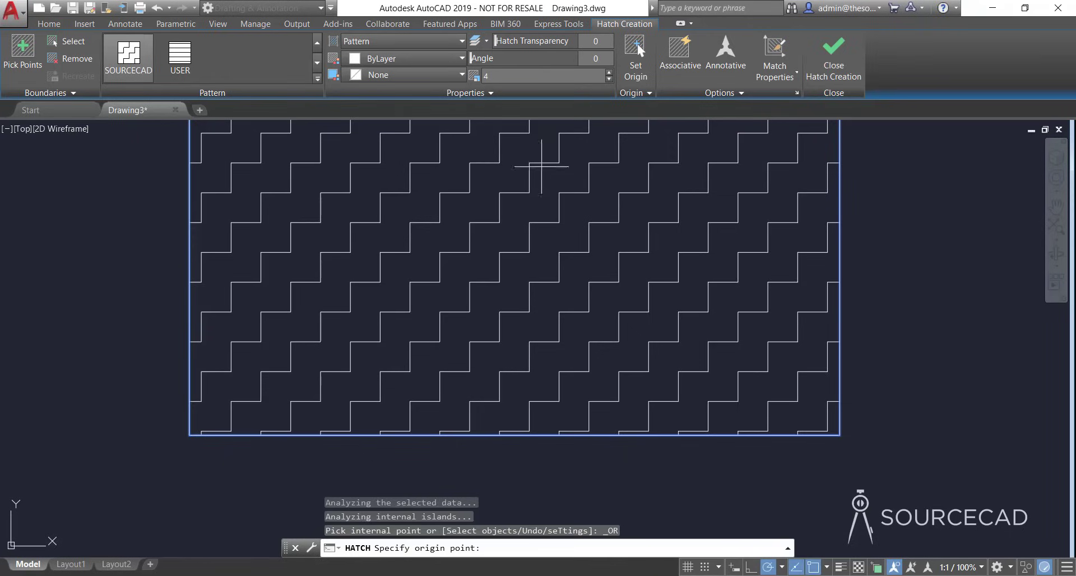
left_click(189, 434)
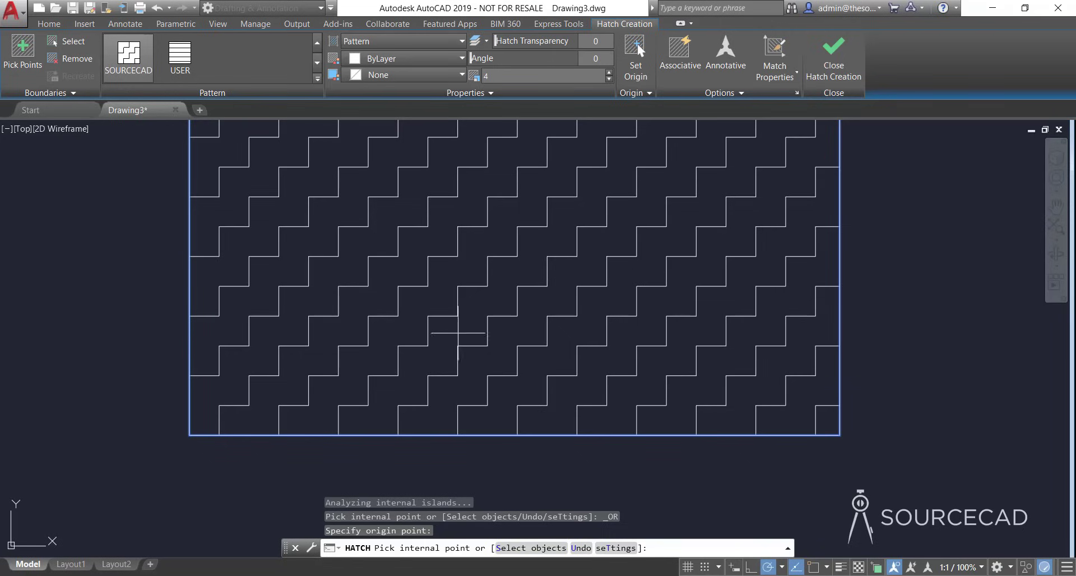
left_click(835, 59)
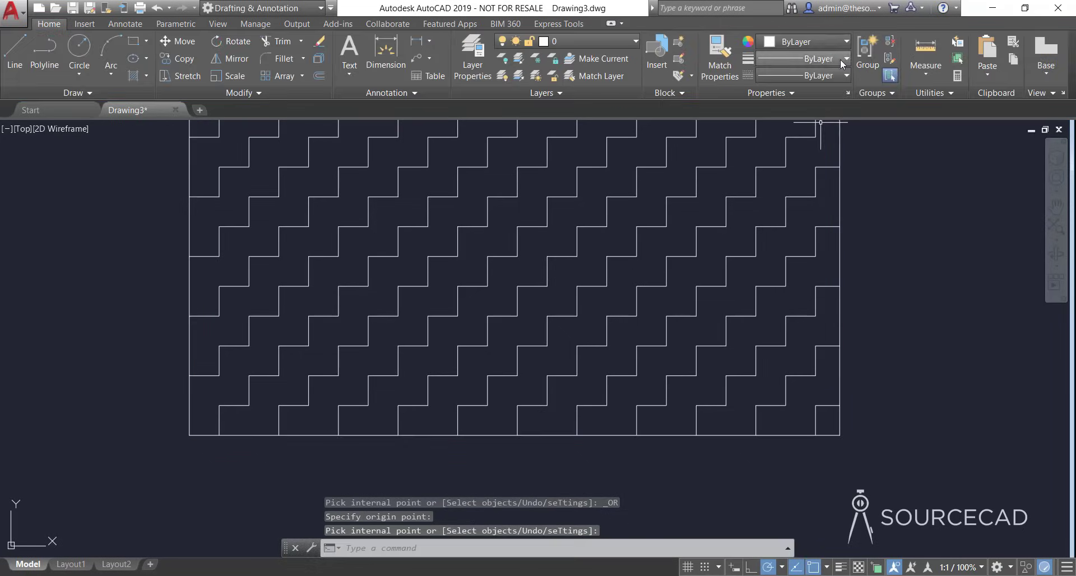
scroll(540, 318, "down", 4)
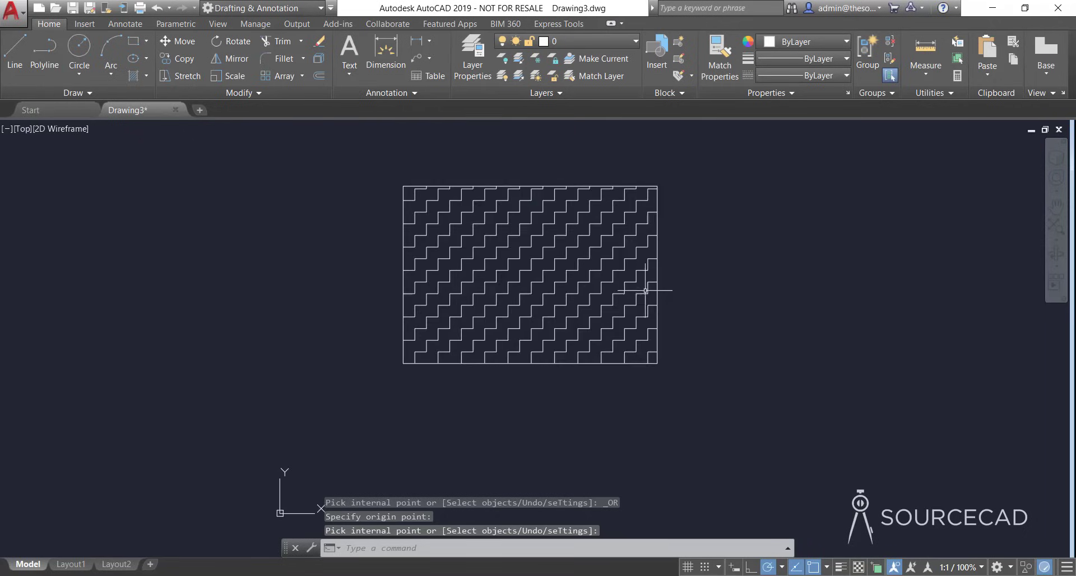
scroll(645, 290, "up", 2)
middle_click_drag(687, 291, 630, 334)
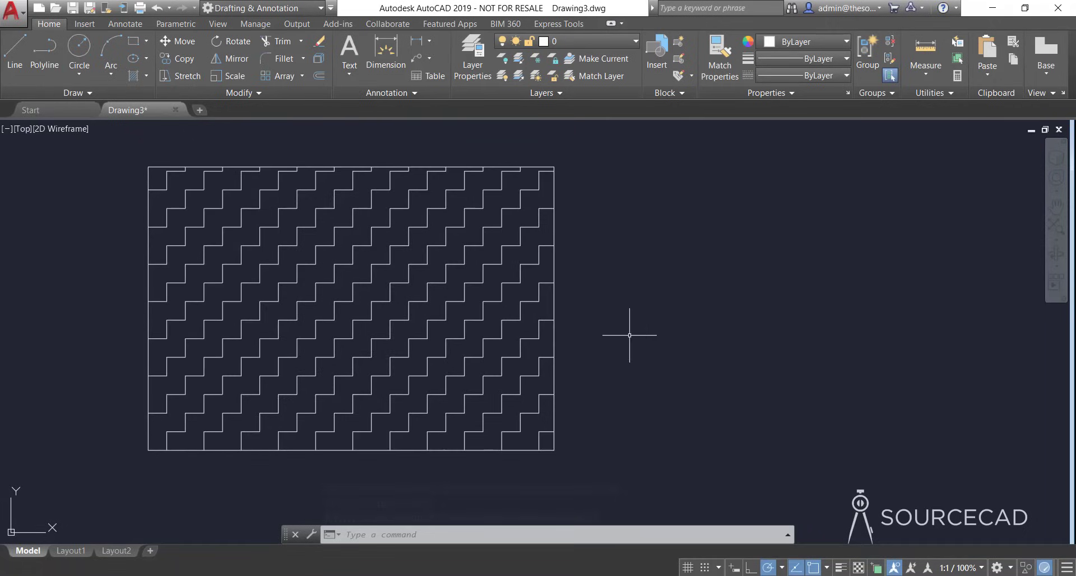
left_click(993, 8)
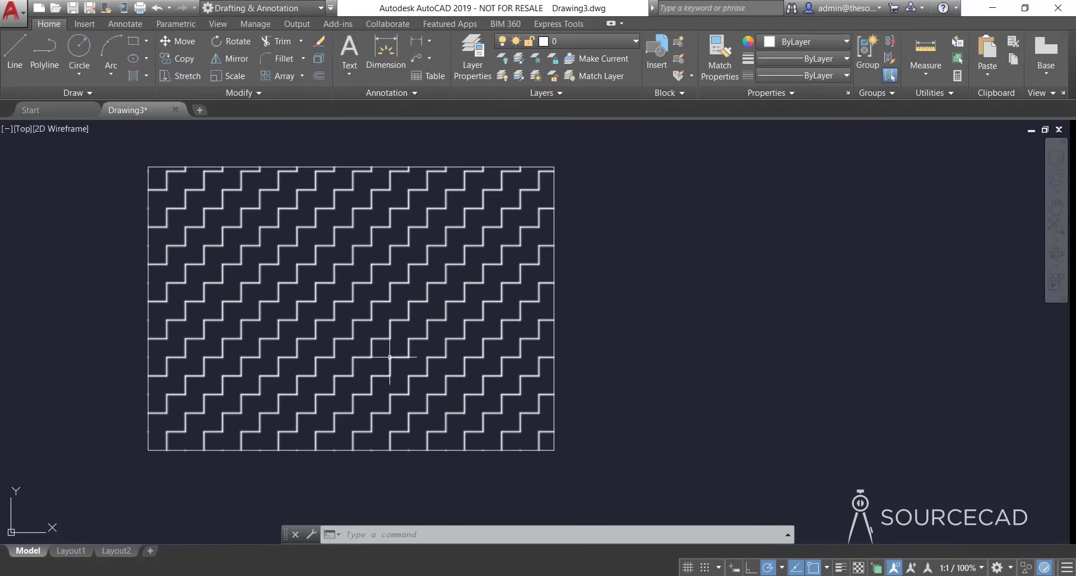
left_click(391, 357)
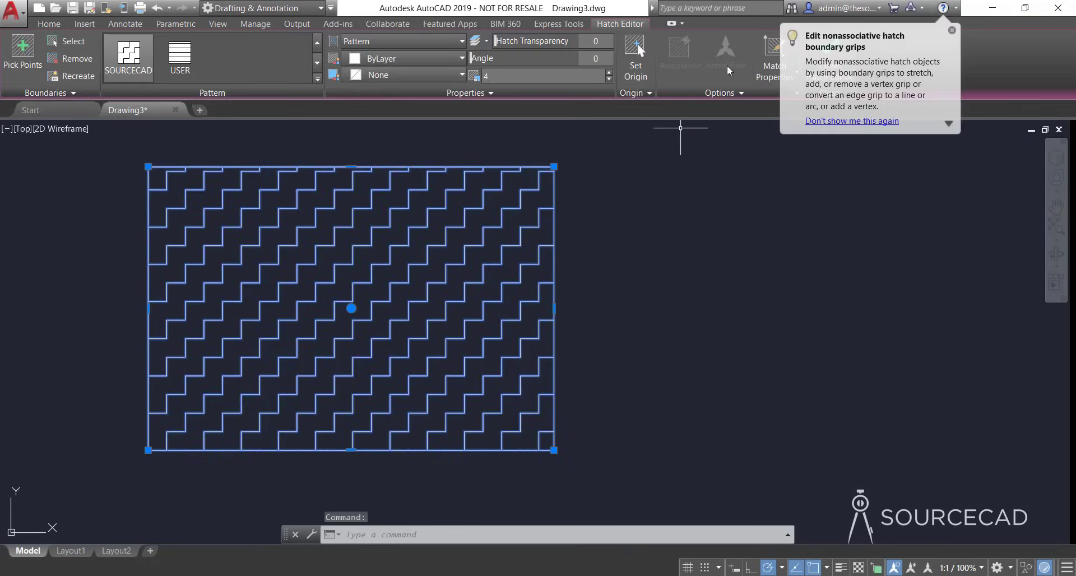
left_click(952, 30)
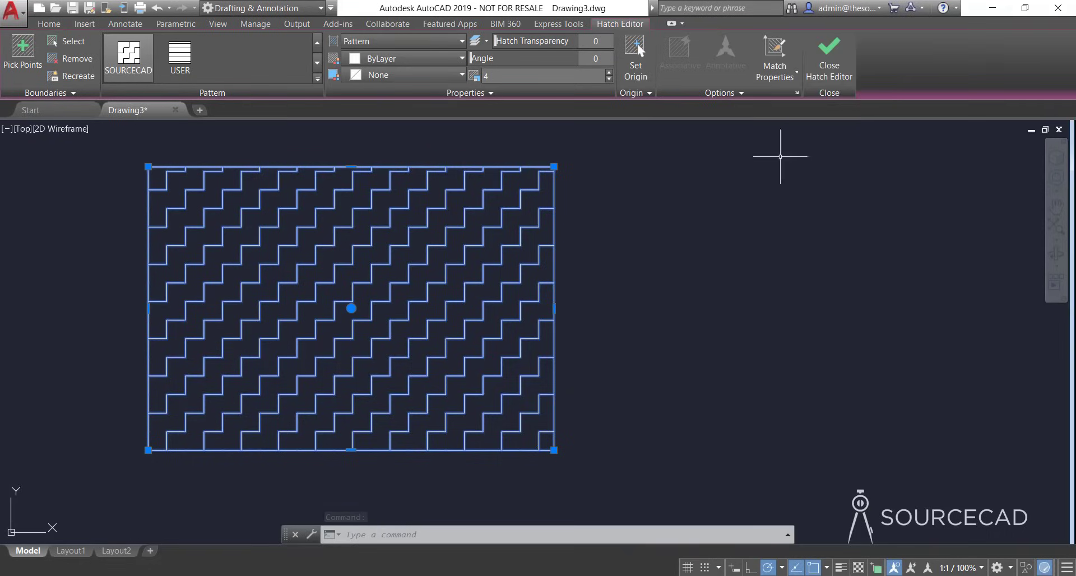
key("Escape")
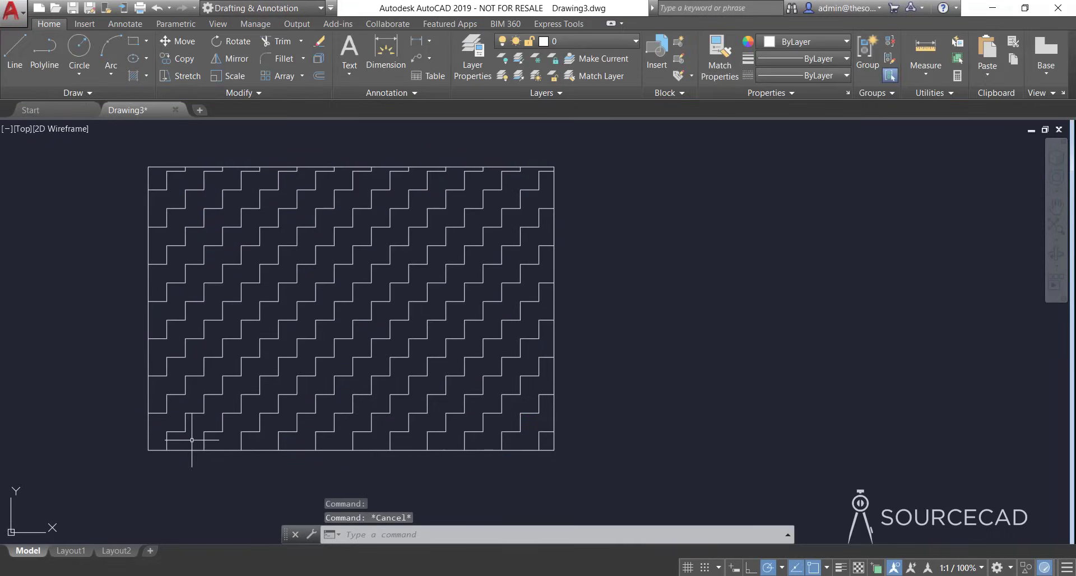
- Open the sourcecad PAT file from the Desktop in Notepad and place its window beside the hatched rectangle in AutoCAD
left_click(992, 7)
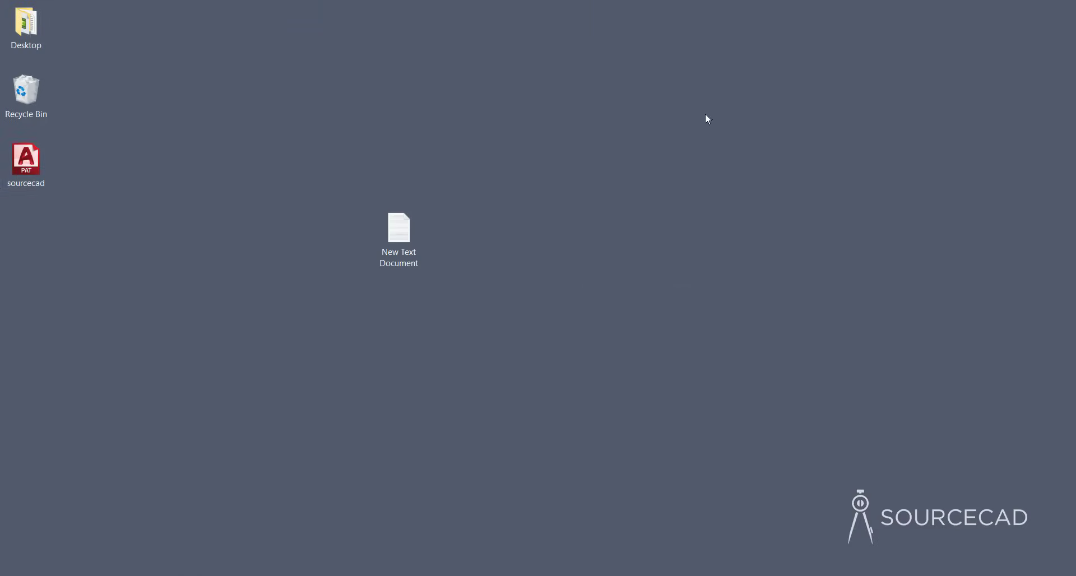
double_click(43, 173)
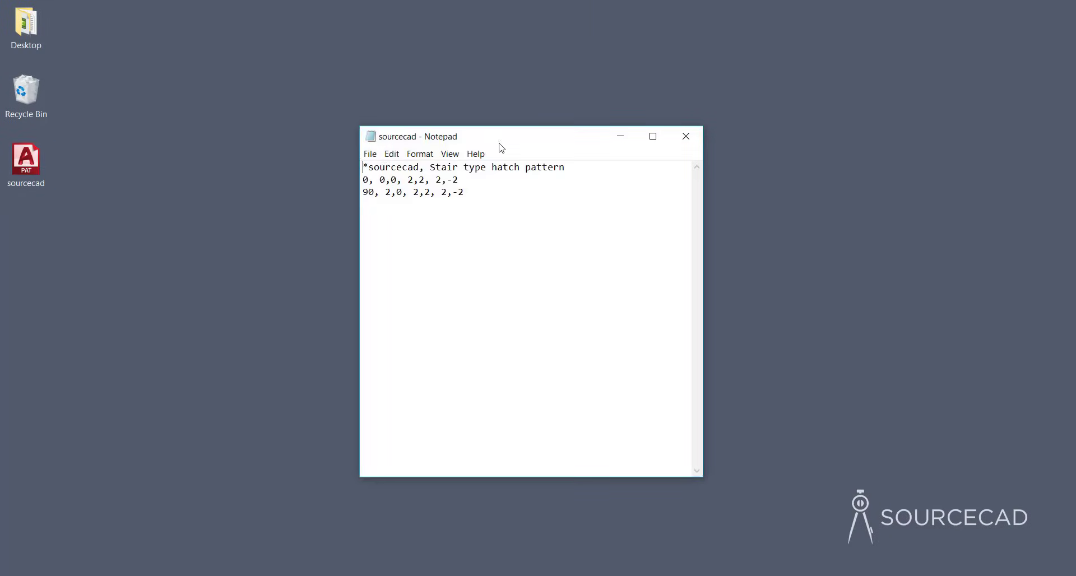
left_click_drag(507, 143, 783, 139)
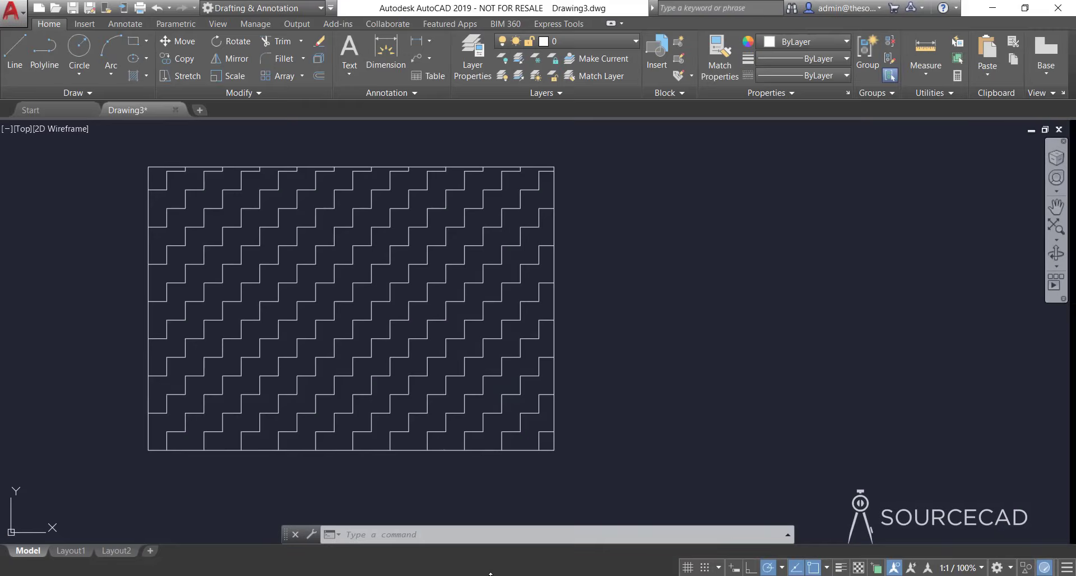
left_click(490, 573)
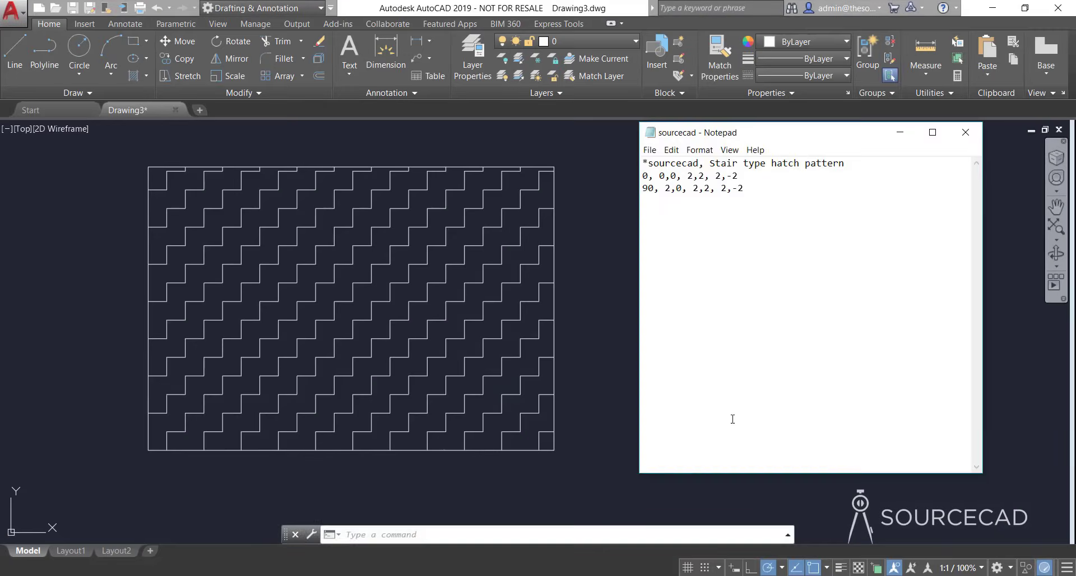
left_click_drag(777, 135, 728, 164)
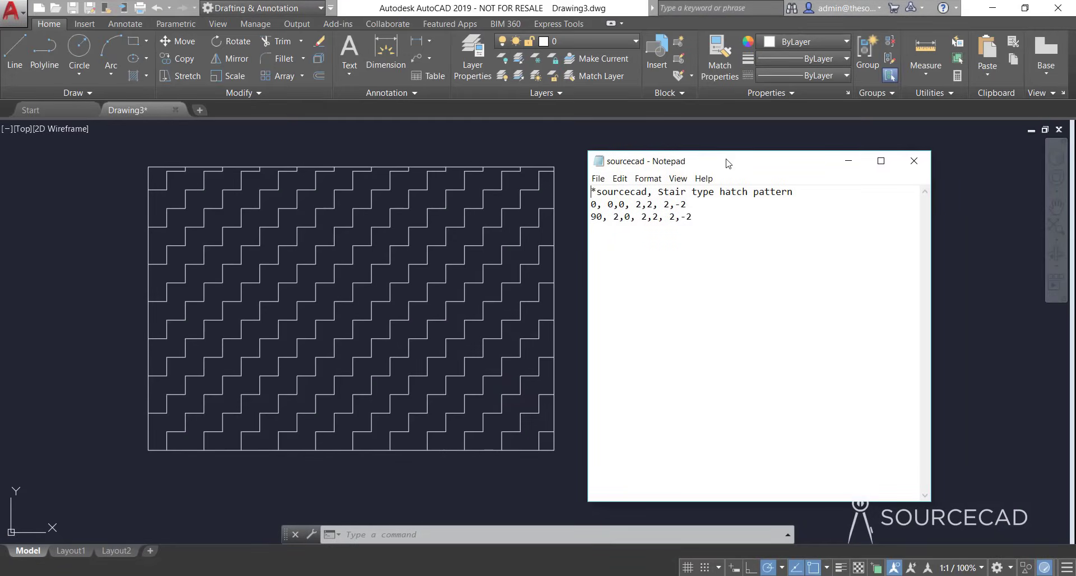
- Examine the pattern file's header, including its asterisk and name, and the two line definitions below it
double_click(597, 191)
left_click(596, 191)
mouse_move(658, 192)
left_mouse_down()
mouse_move(802, 196)
mouse_move(616, 181)
mouse_move(588, 182)
mouse_move(591, 192)
left_mouse_up()
left_click(608, 191)
left_click(603, 204)
left_click_drag(592, 205, 688, 206)
left_click(680, 218)
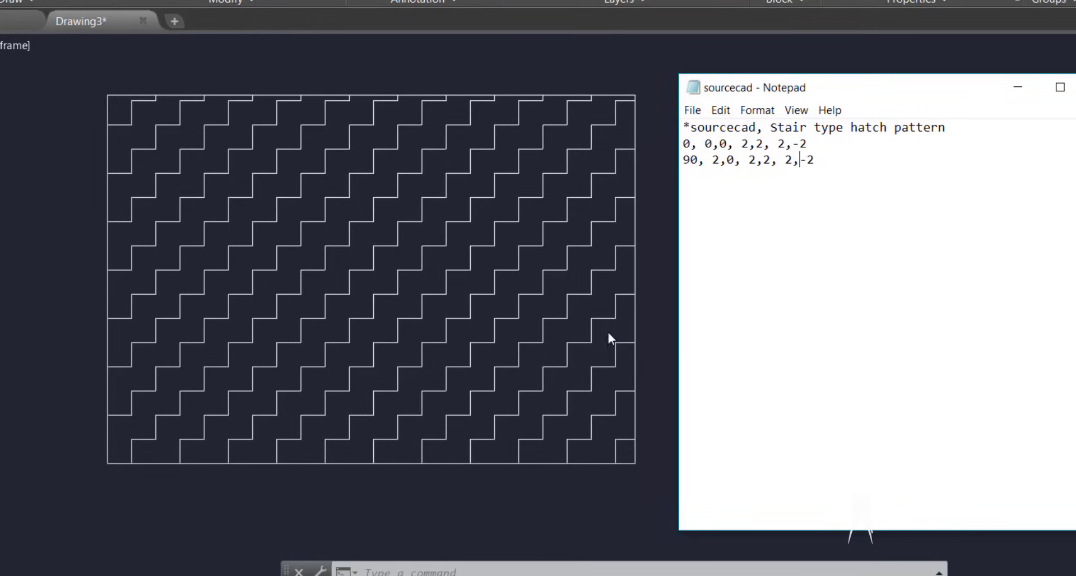
- Compare the angle and origin values of both line definitions with the hatch lines at the rectangle's lower-left corner
double_click(687, 144)
left_click_drag(705, 144, 729, 145)
scroll(139, 491, "up", 4)
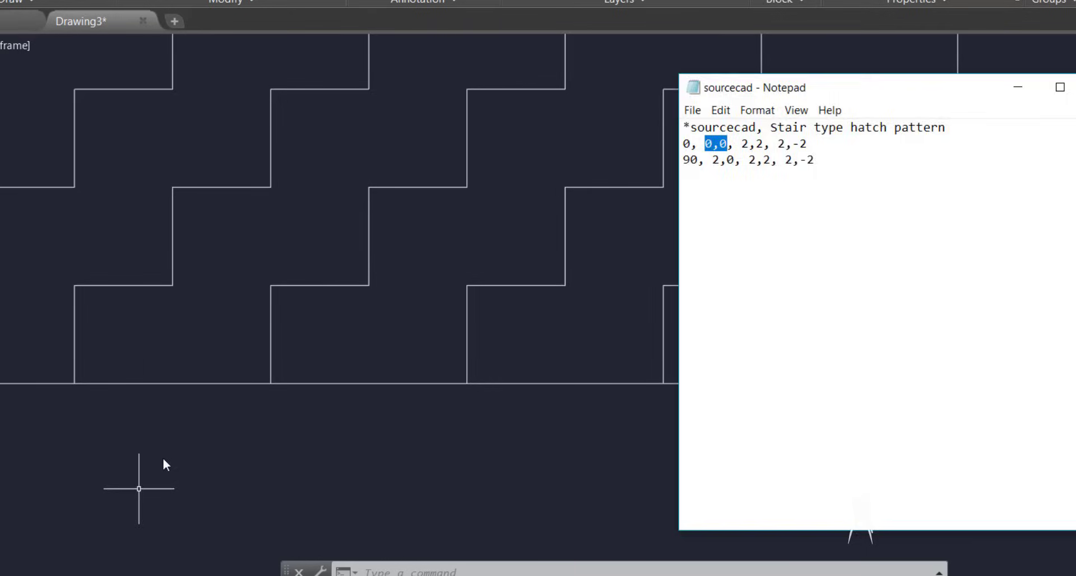
left_click(158, 349)
middle_click_drag(158, 341, 394, 360)
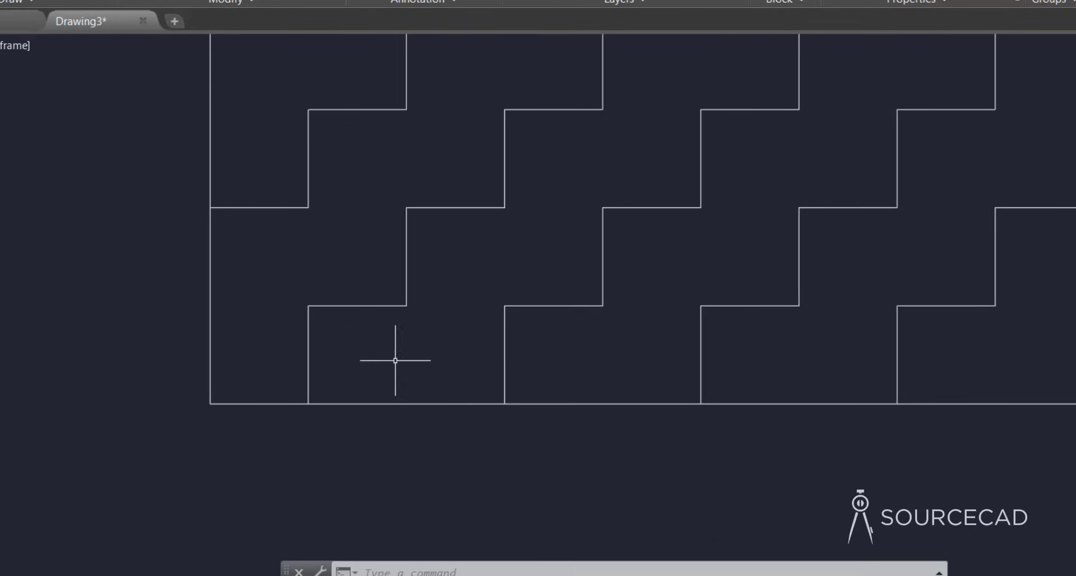
key("alt+Tab")
left_click(724, 160)
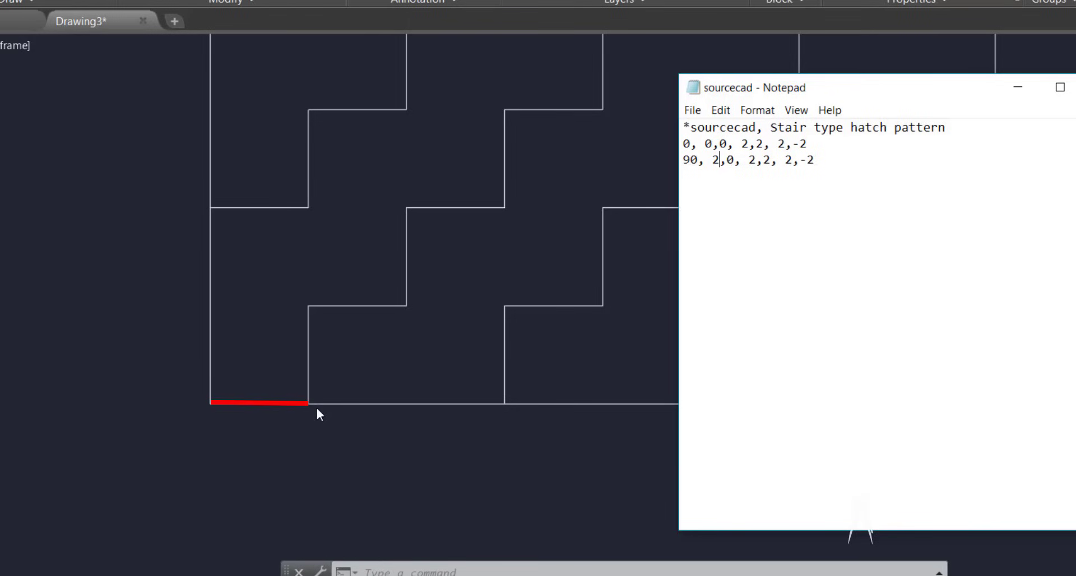
- Examine the dash-gap values and the 2,2 offset pair of the 0-degree definition line against the horizontal hatch segments
left_click_drag(778, 144, 807, 144)
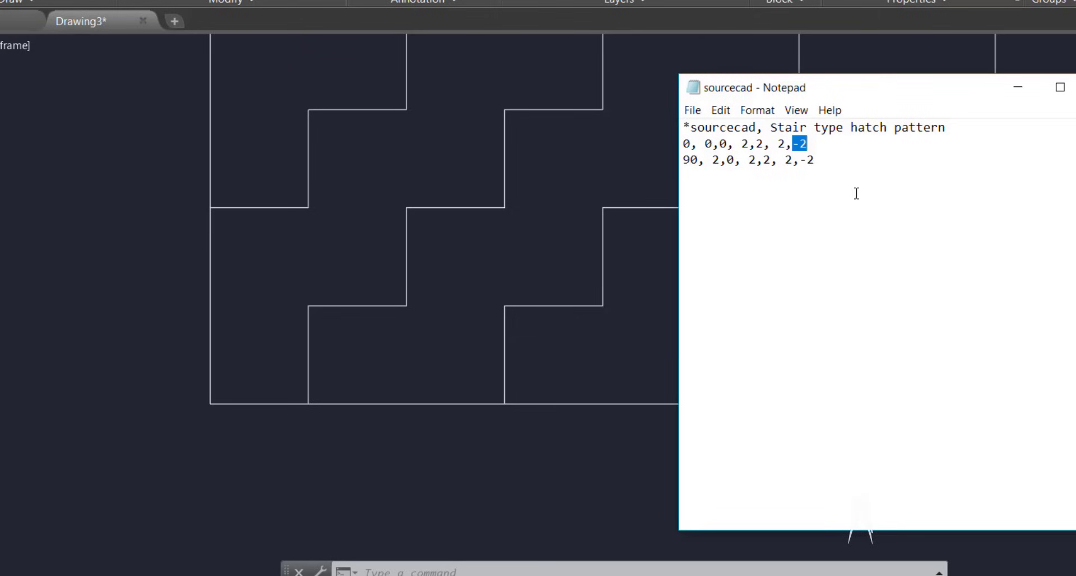
left_click_drag(741, 144, 763, 145)
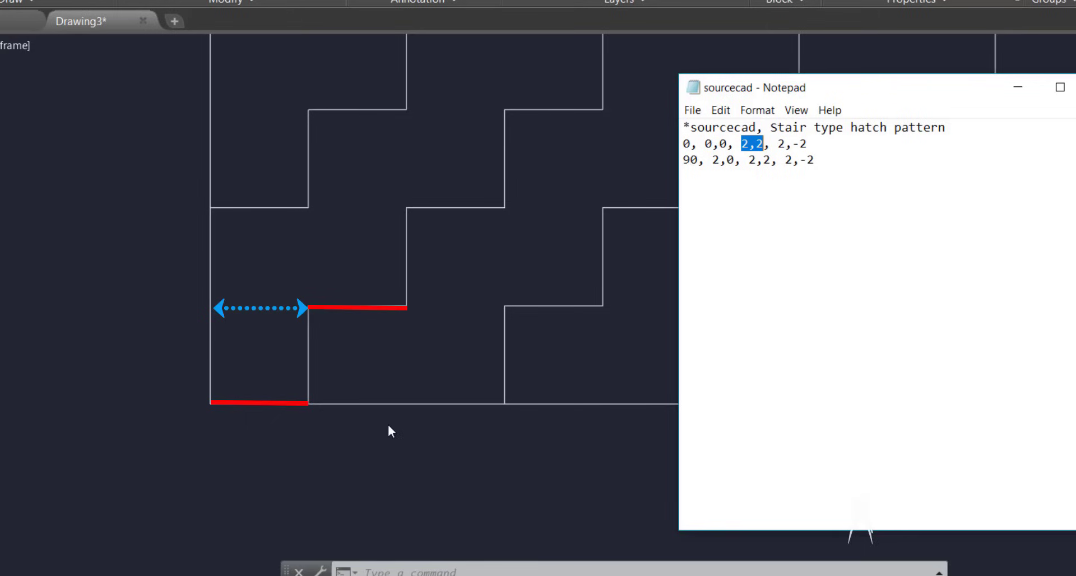
left_click(744, 144)
double_click(744, 144)
double_click(760, 144)
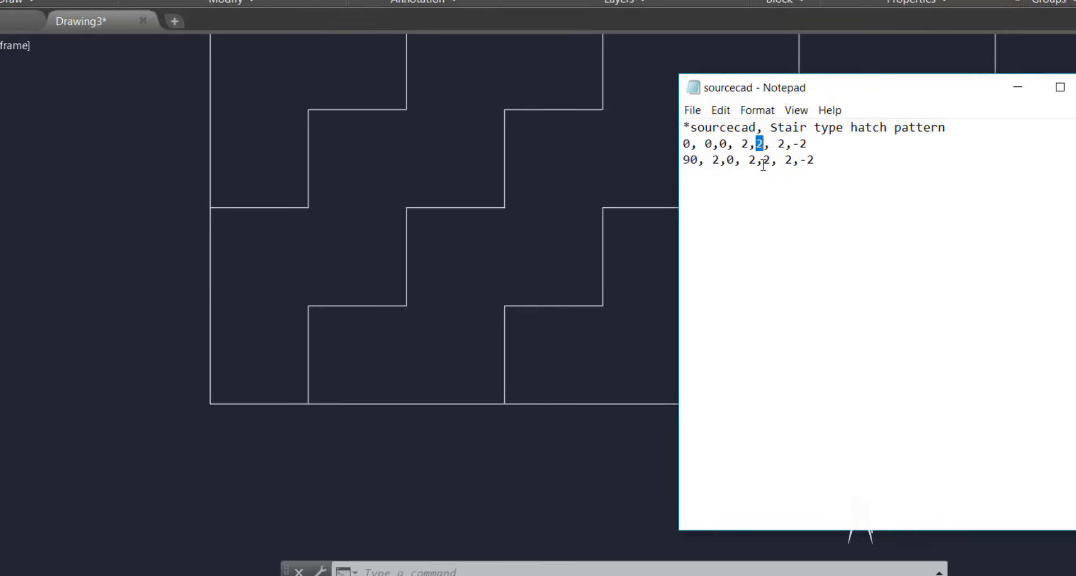
double_click(744, 144)
double_click(759, 144)
- Examine the angle, origin, offset and dash-gap values of the 90-degree definition line against the vertical hatch segments
left_click_drag(810, 144, 819, 167)
left_click_drag(698, 161, 684, 160)
left_click_drag(712, 161, 735, 161)
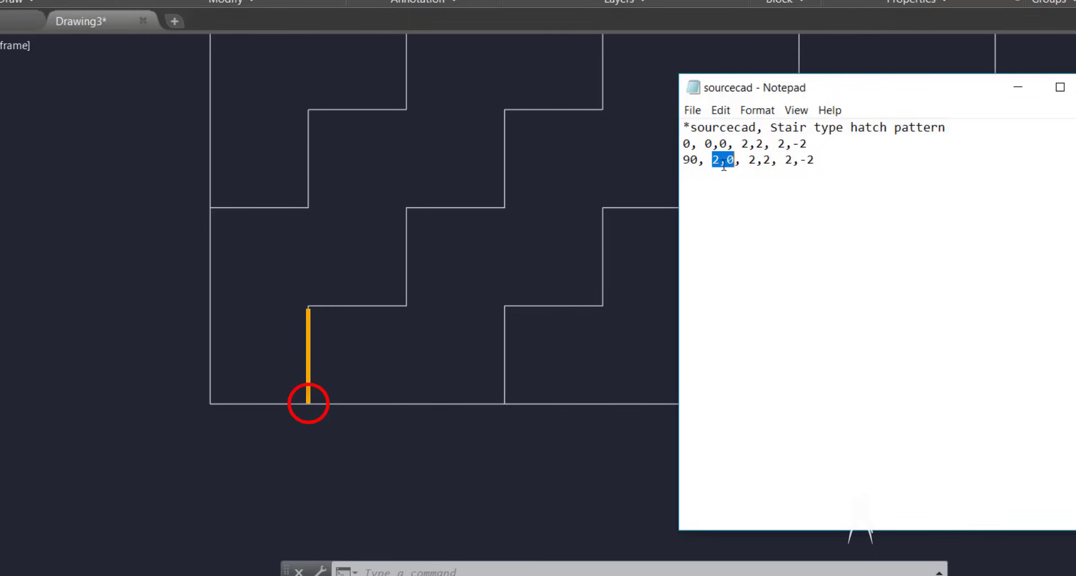
left_click_drag(705, 143, 720, 144)
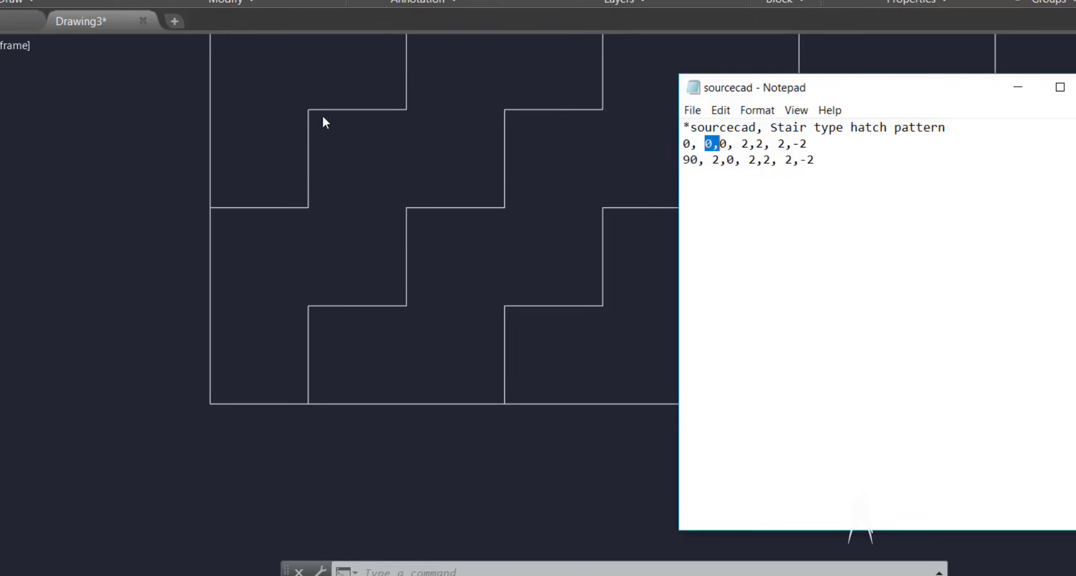
left_click_drag(749, 160, 815, 160)
left_click(780, 202)
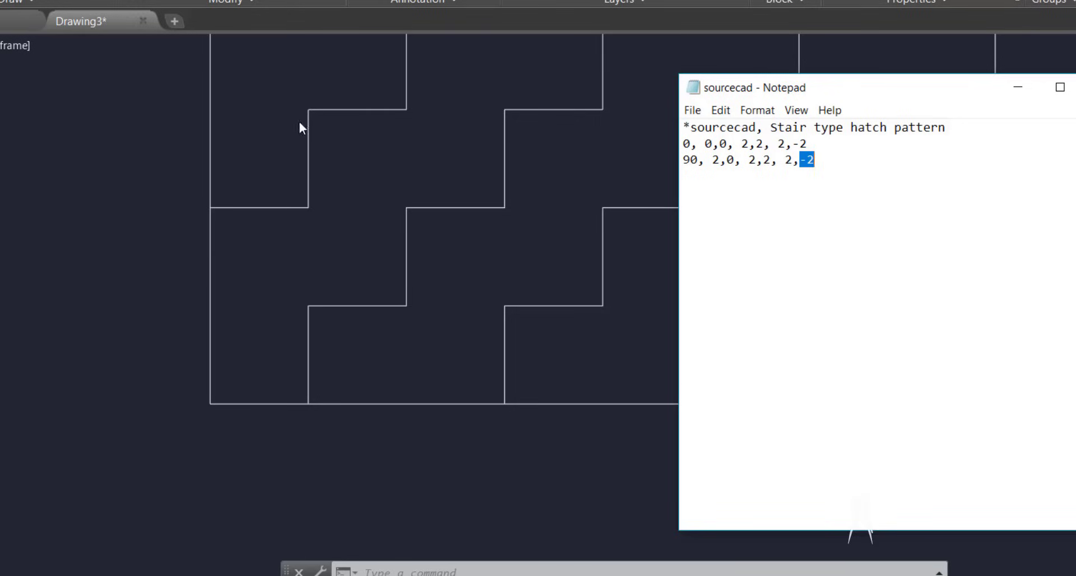
left_click(774, 161)
left_click_drag(823, 160, 681, 126)
- Add a third line definition below the 90-degree one, reading 45, 2,0, 2,2, 2.-2
left_click(751, 160)
type("45")
type("2")
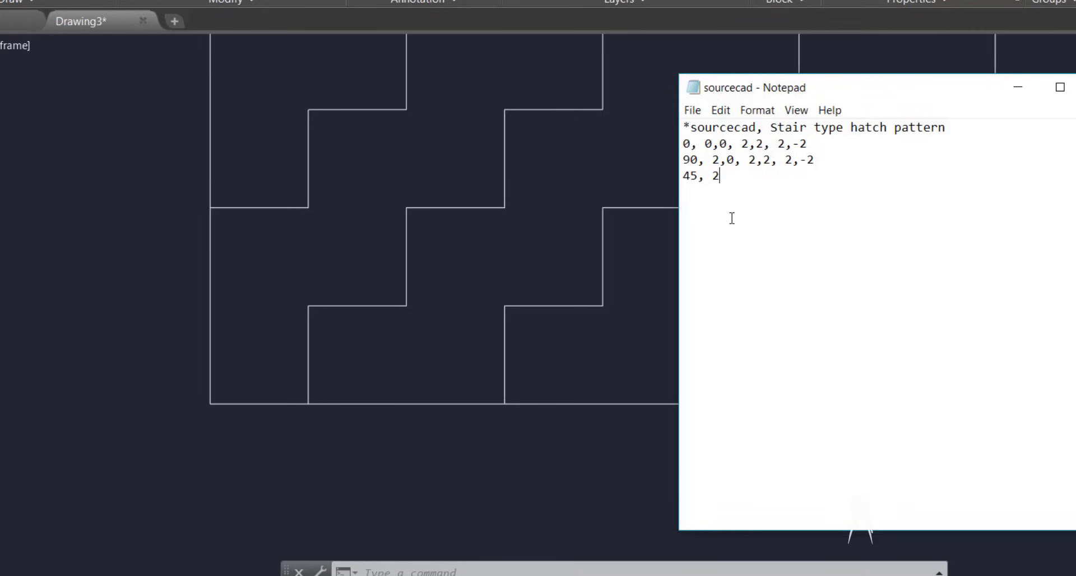
type(",0,")
type("2,2,")
type("2.-2")
left_click(693, 111)
left_click(738, 183)
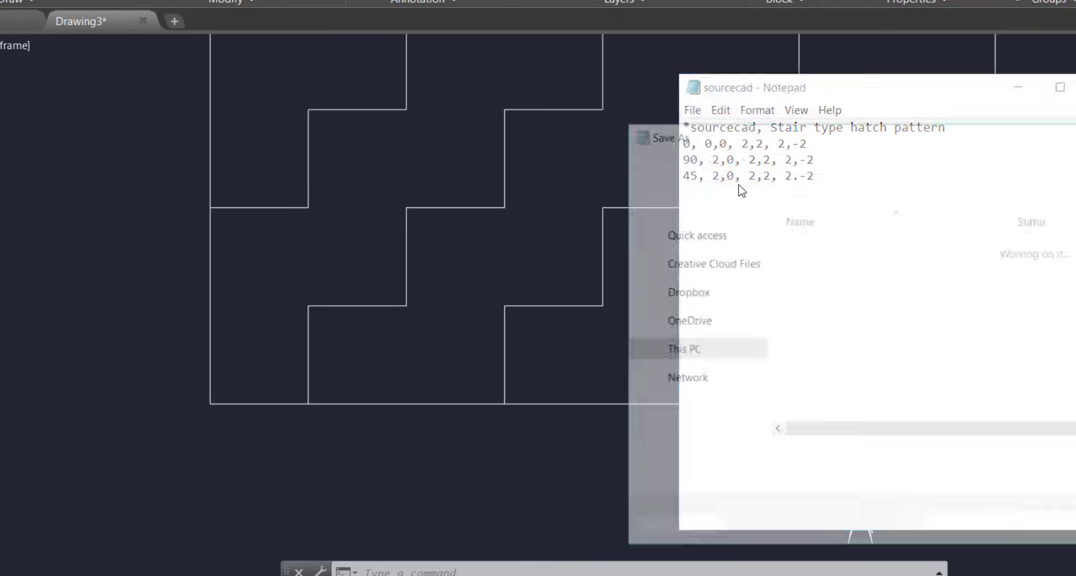
key("Return")
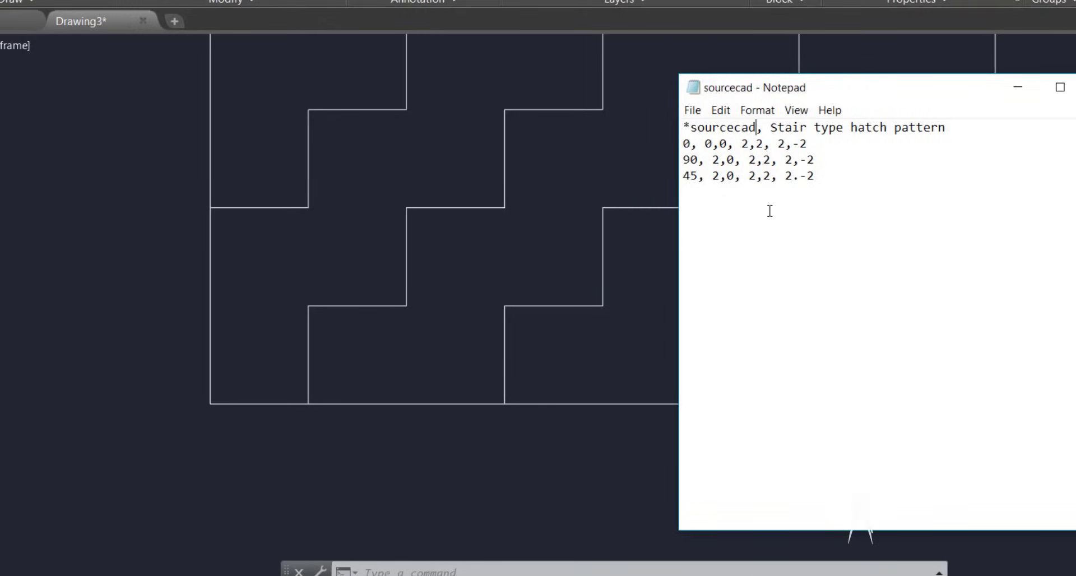
- Change the pattern name in the header to sourcecad1 and save the file to the Desktop as sourcecad1.pat with the All Files type
left_click(693, 111)
left_click(723, 182)
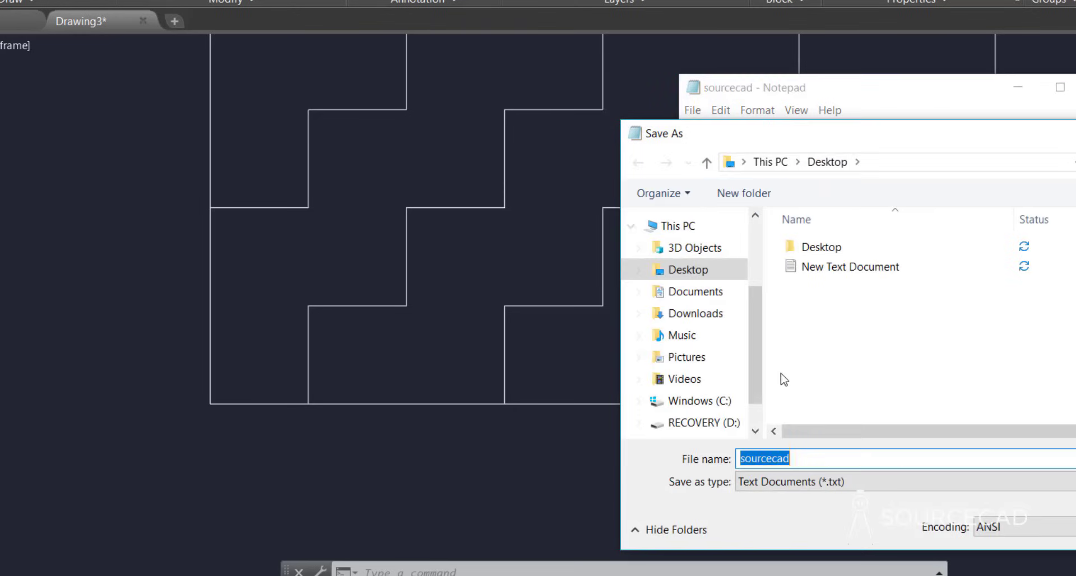
left_click(809, 464)
type("1.pat")
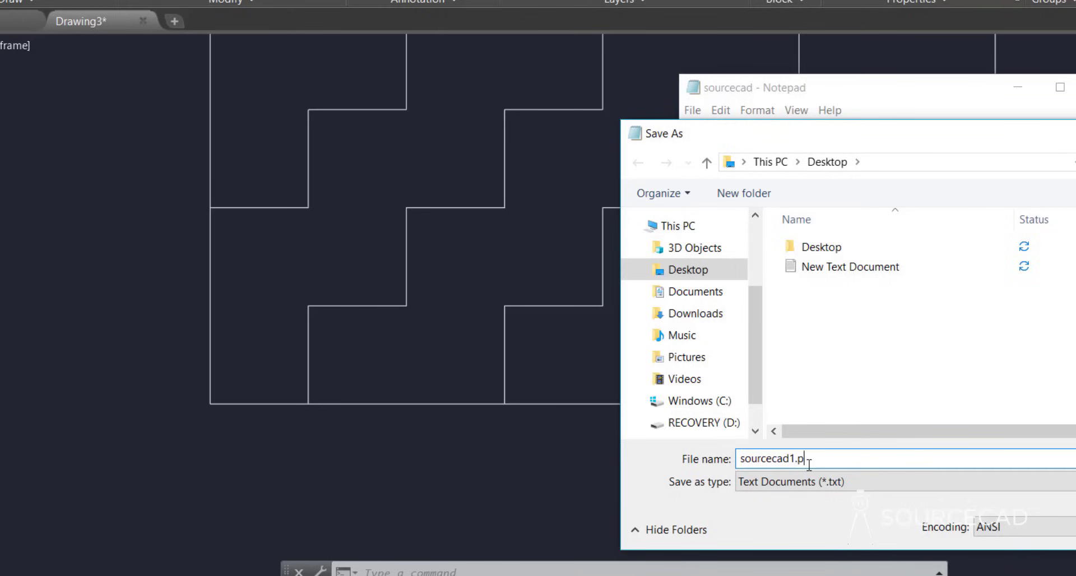
left_click(839, 485)
left_click(841, 509)
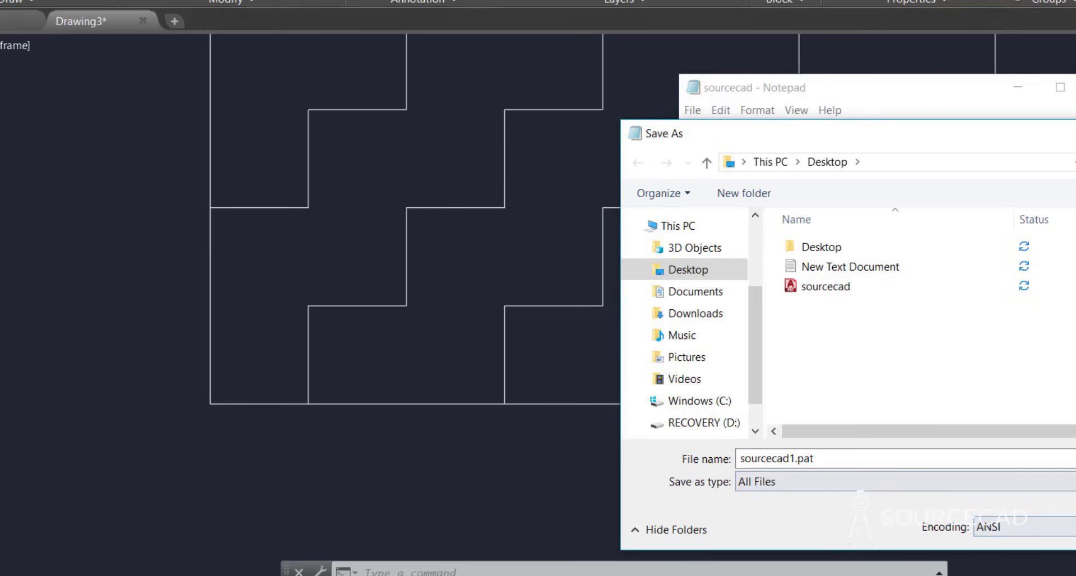
left_click(962, 516)
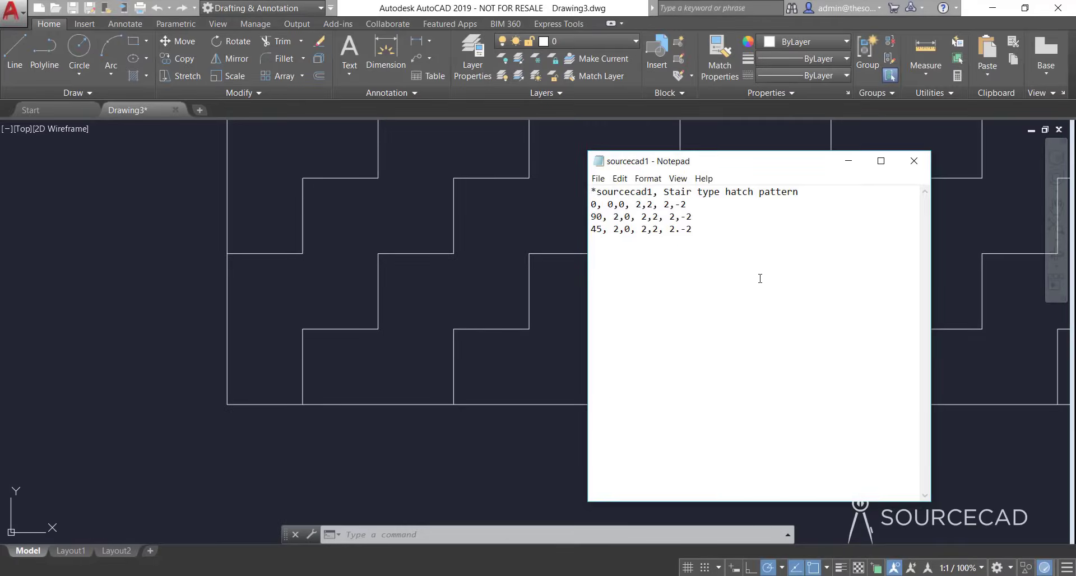
- Close the pattern file and draw a second, empty rectangle beside the hatched one in AutoCAD
left_click(914, 160)
scroll(767, 230, "down", 5)
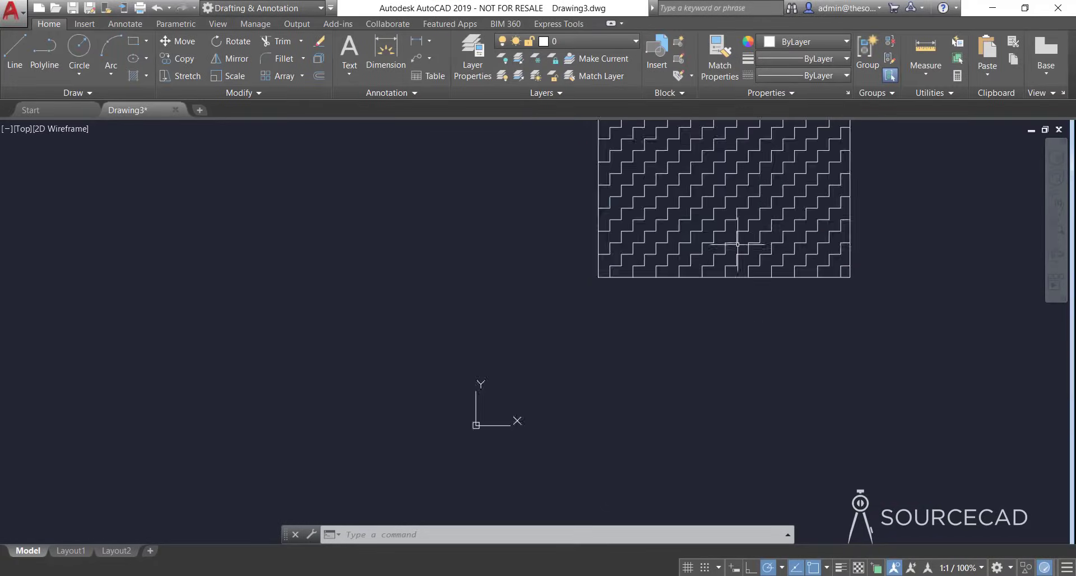
middle_click_drag(919, 224, 640, 343)
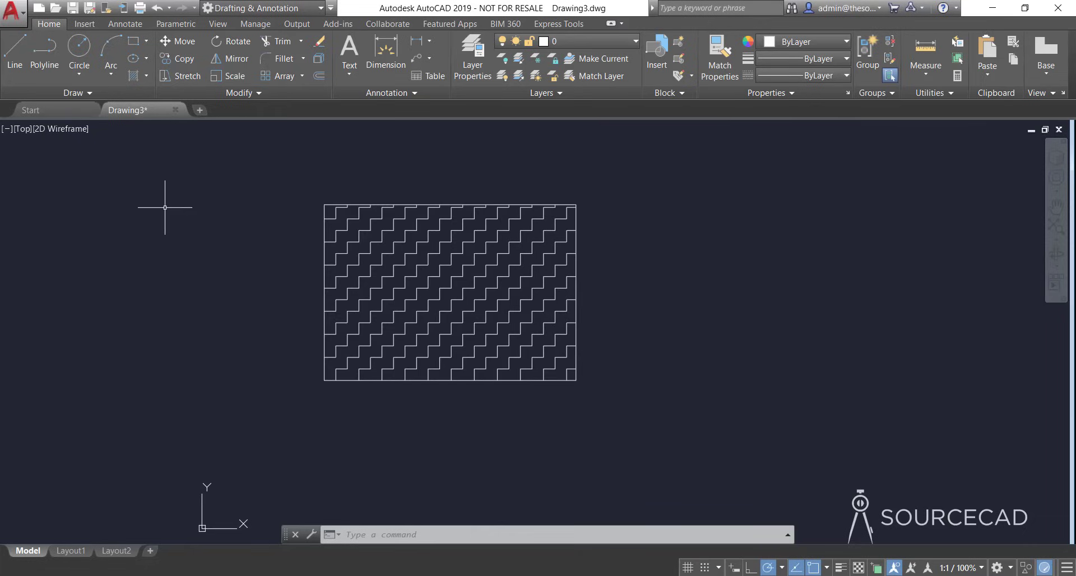
left_click(133, 41)
left_click(576, 205)
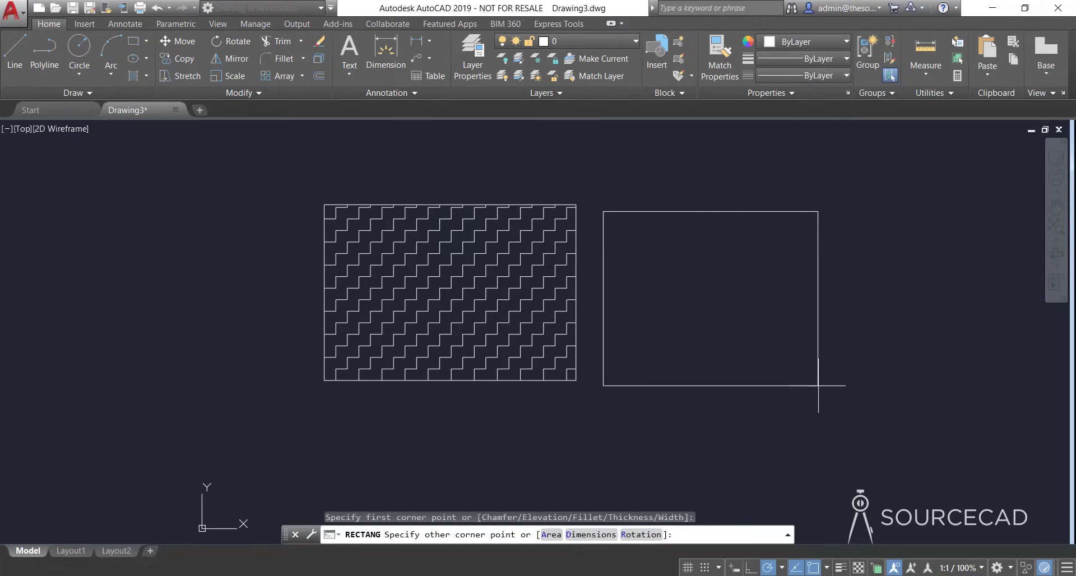
left_click(878, 373)
- Check the desktop for the sourcecad1 PAT file, and hatch the empty rectangle in AutoCAD with the sourcecad1 pattern
left_click(993, 7)
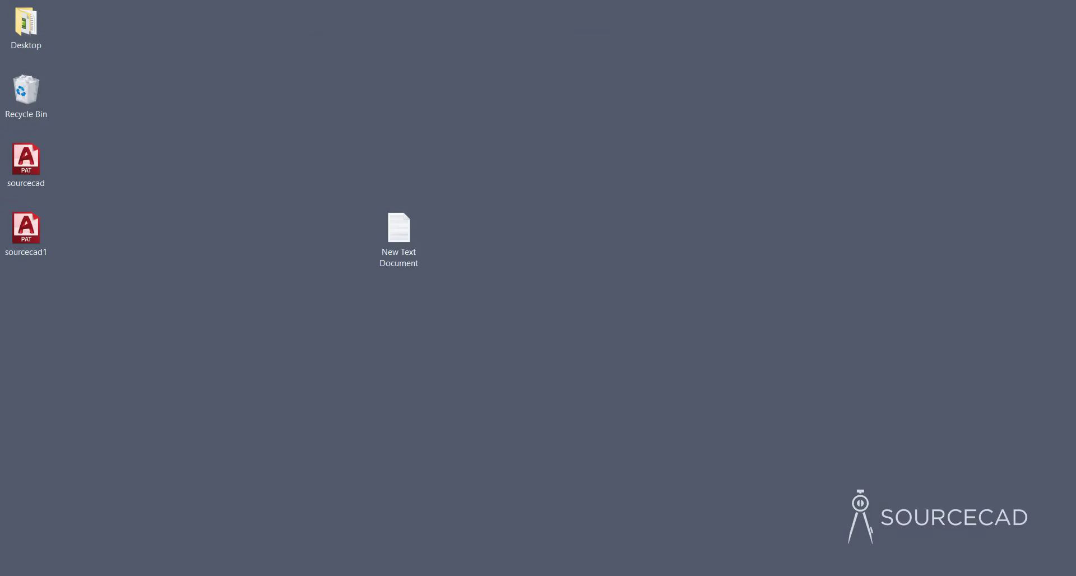
key("alt+Tab")
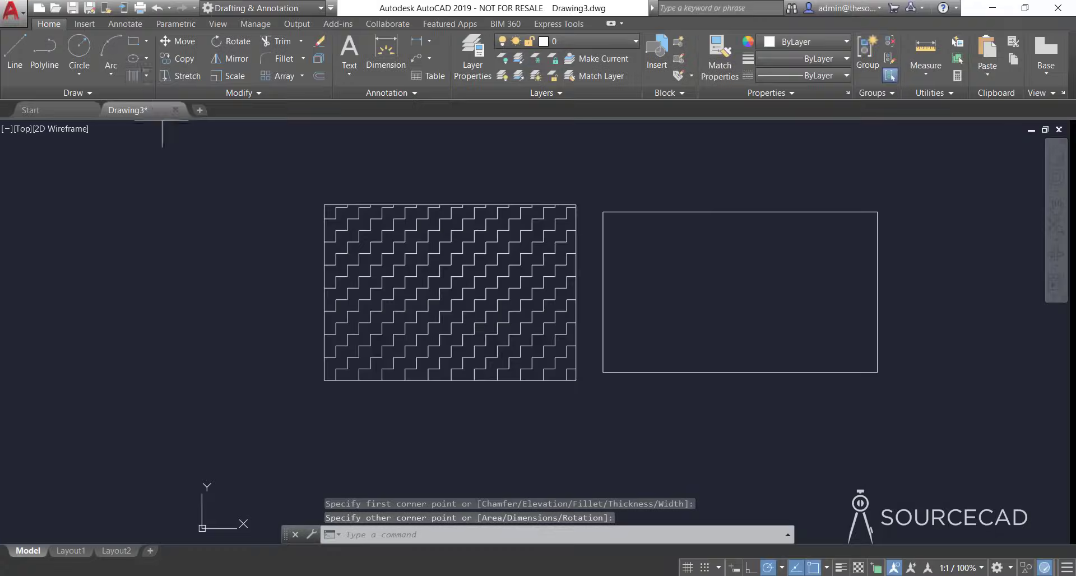
left_click(133, 75)
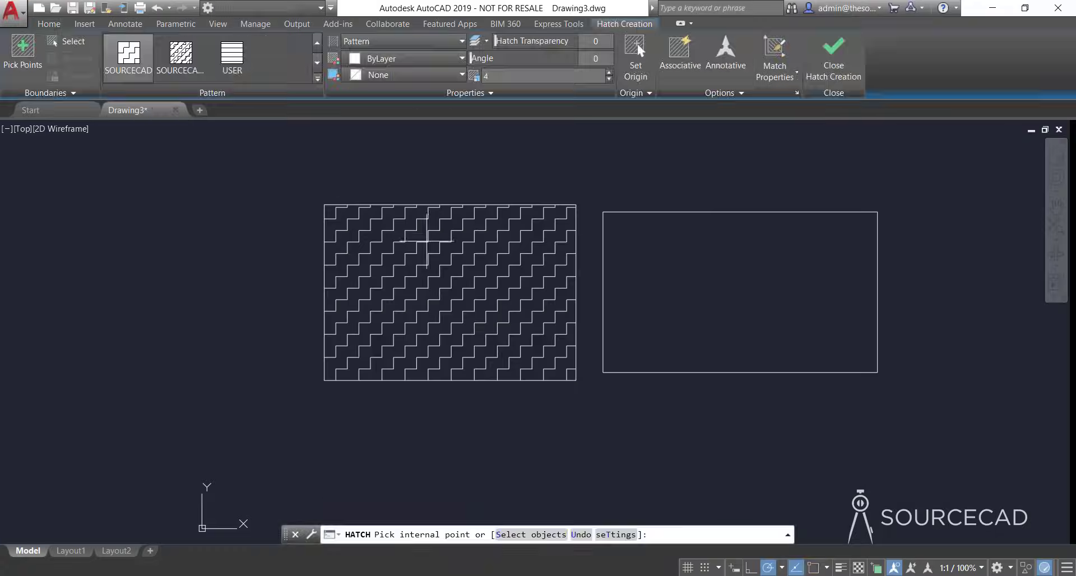
left_click(180, 59)
left_click(693, 280)
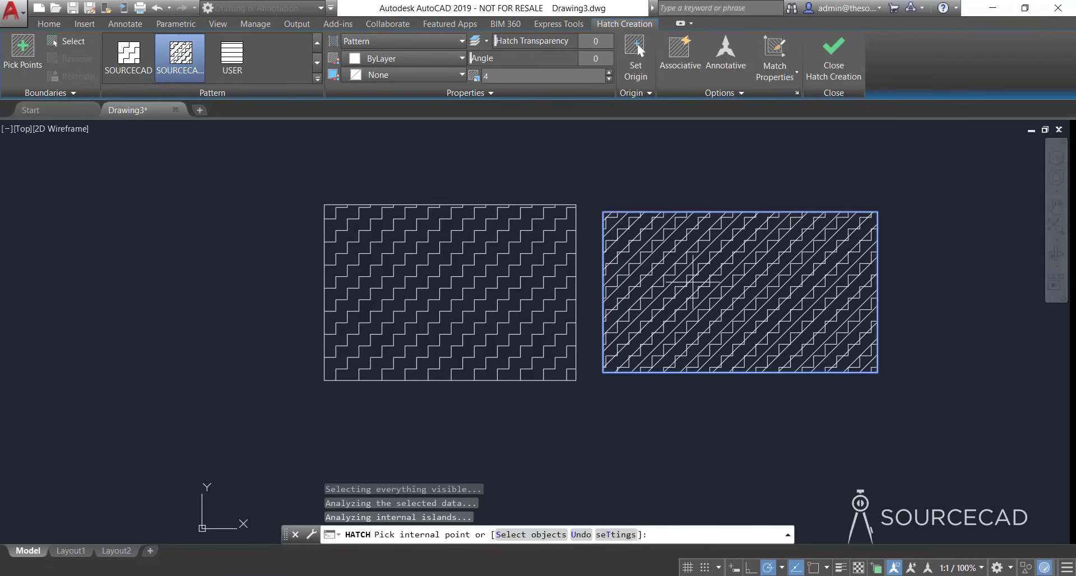
scroll(560, 361, "up", 4)
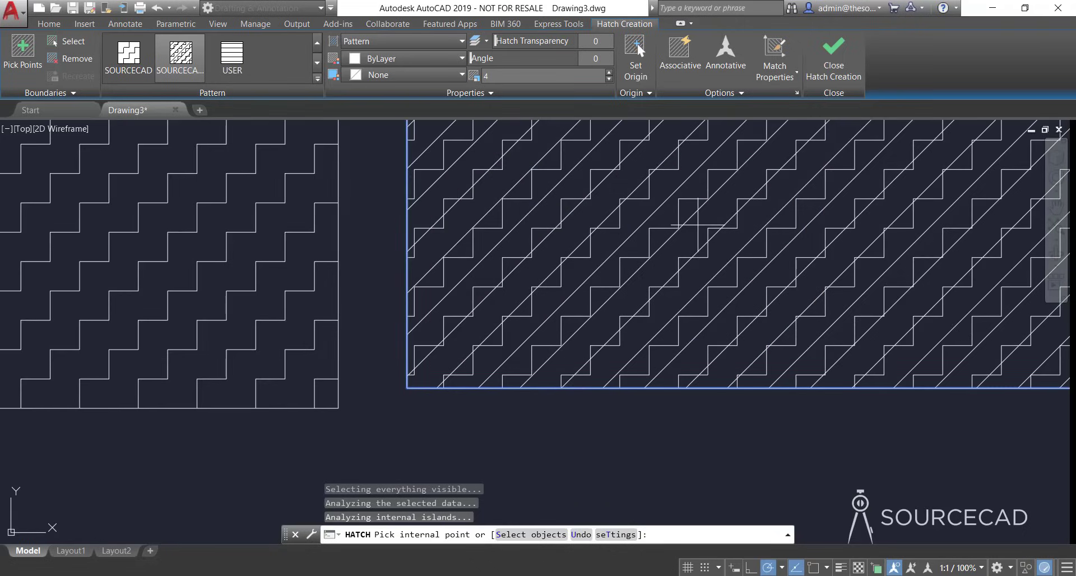
scroll(709, 213, "down", 3)
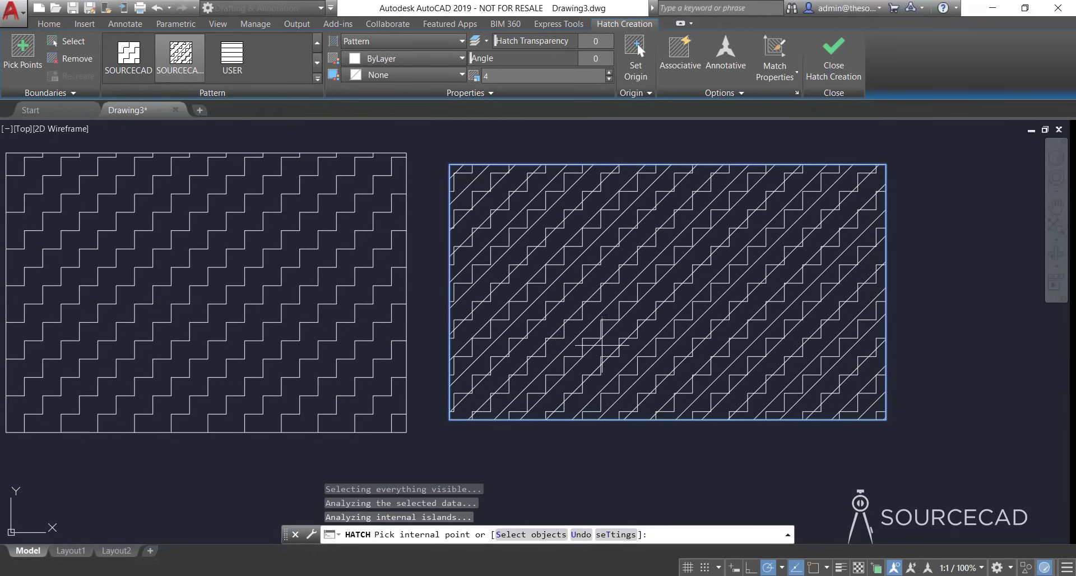
left_click(833, 53)
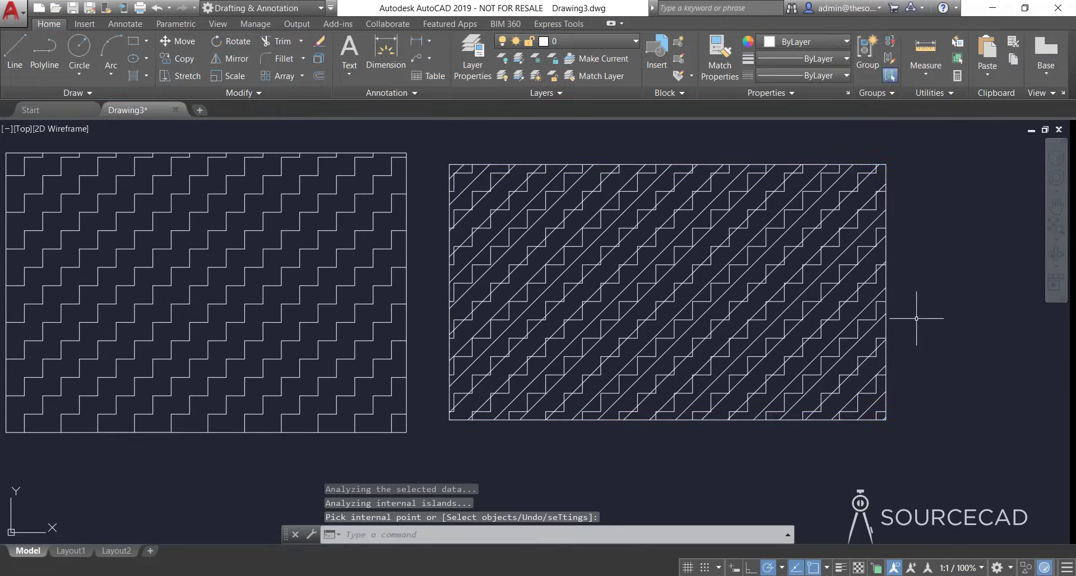
scroll(918, 320, "down", 2)
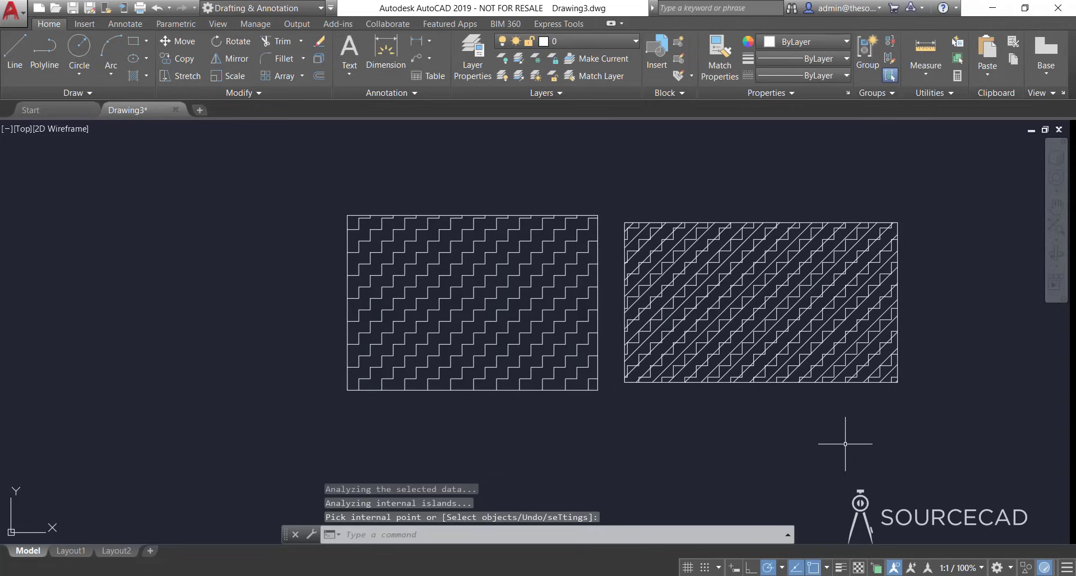